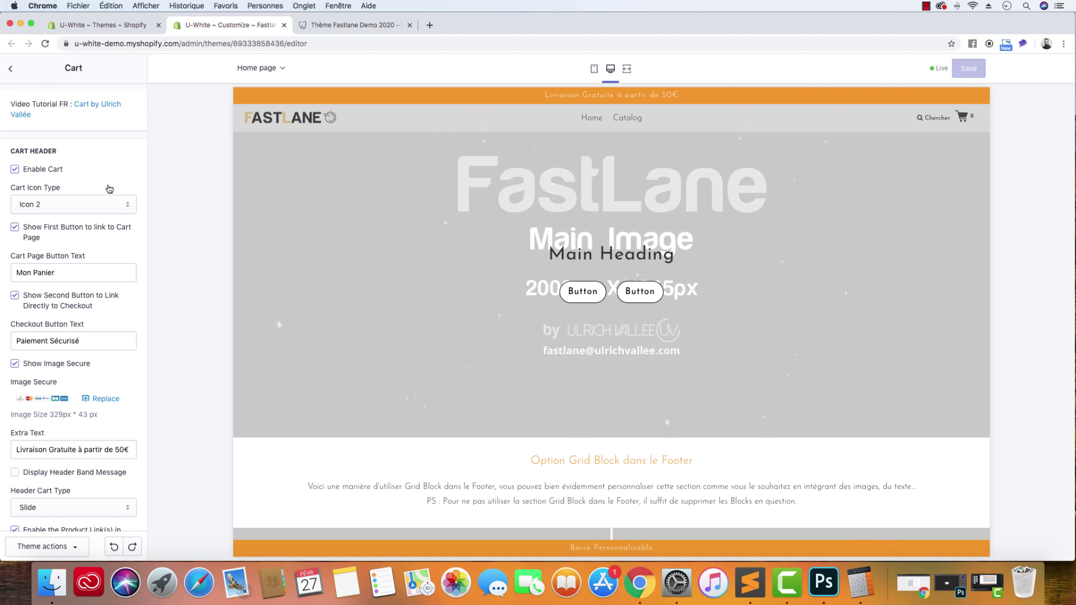
# - Check the cart icon in the mobile and desktop previews and set the cart icon type to Icon 19
pyautogui.click(69, 205)
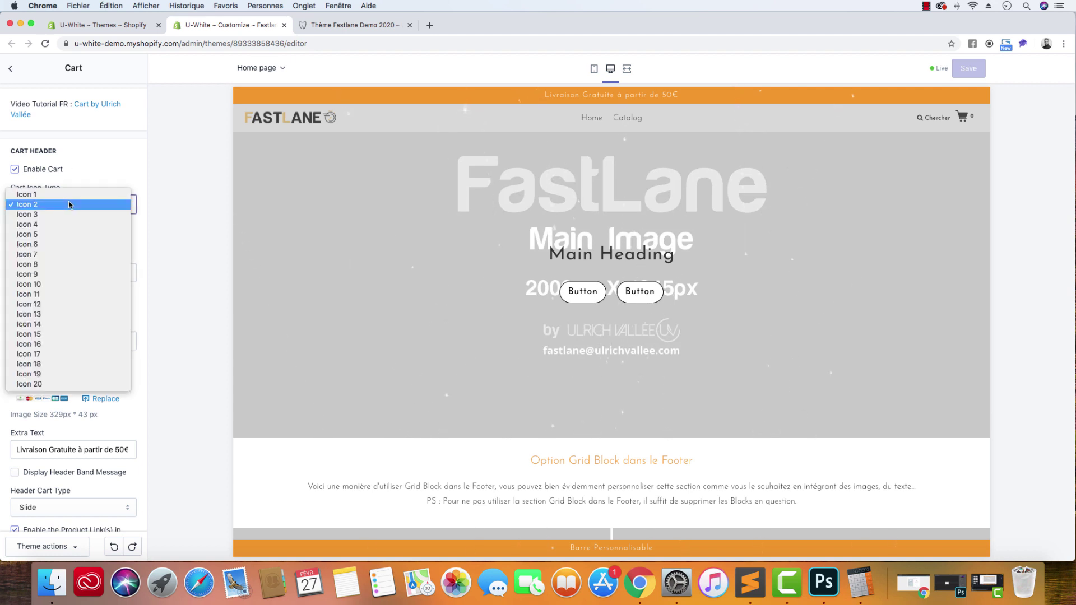
pyautogui.click(196, 211)
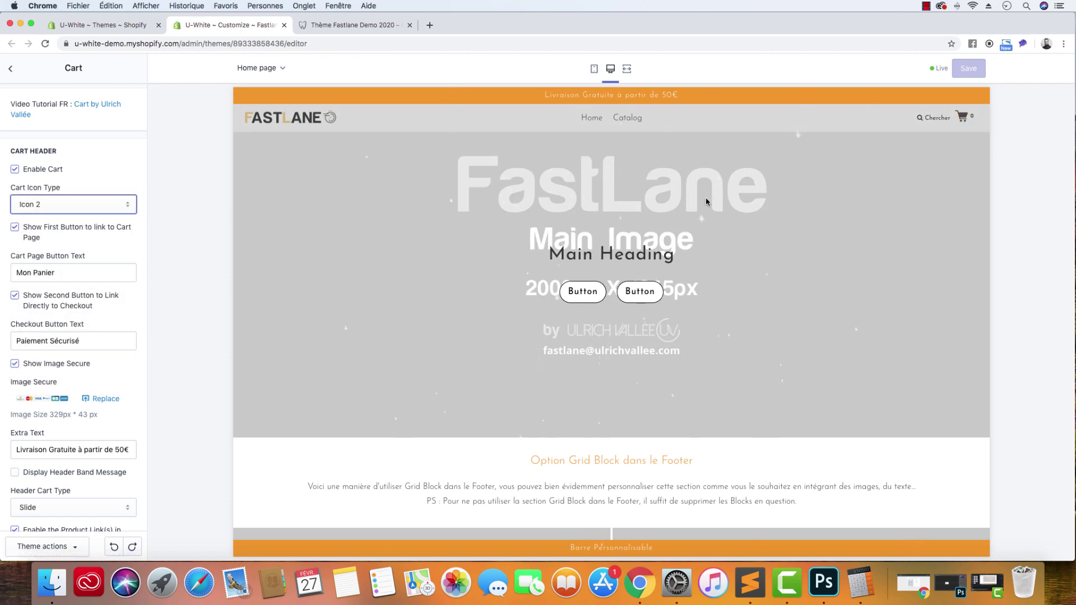
pyautogui.click(594, 69)
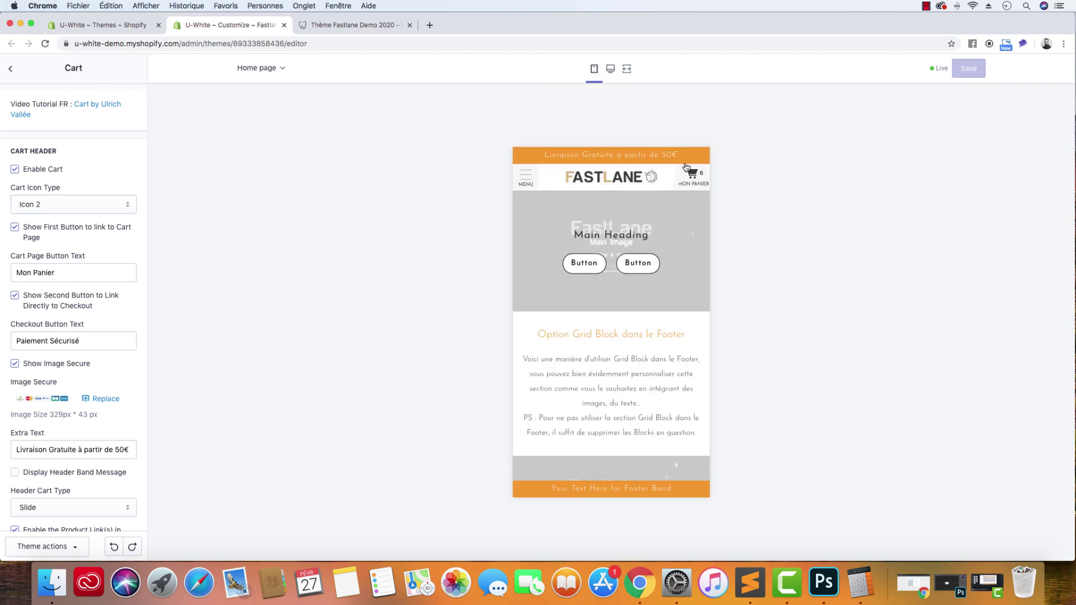
pyautogui.click(610, 69)
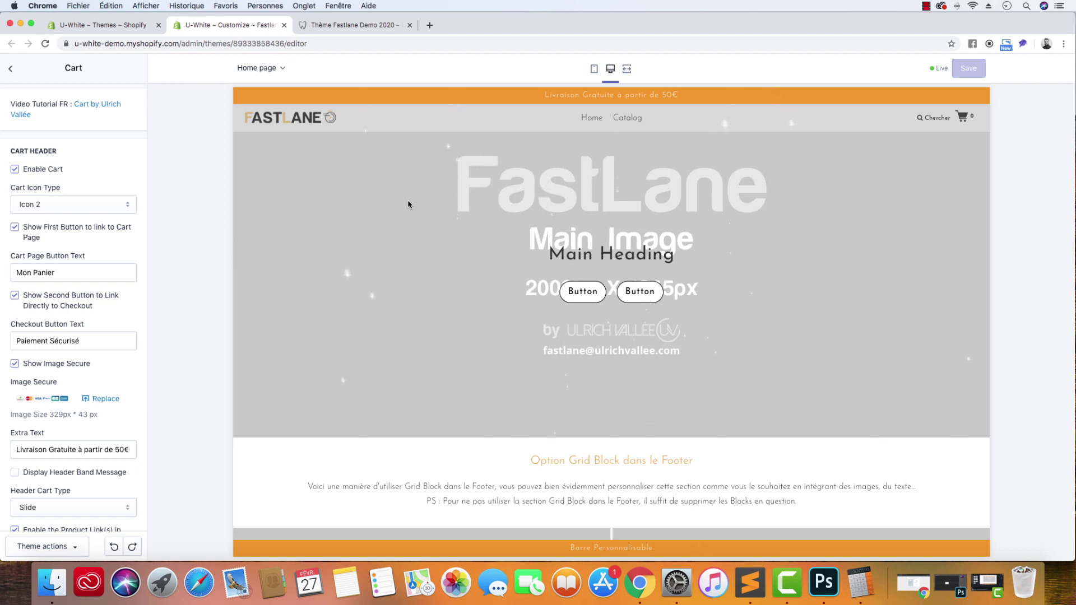
pyautogui.click(107, 213)
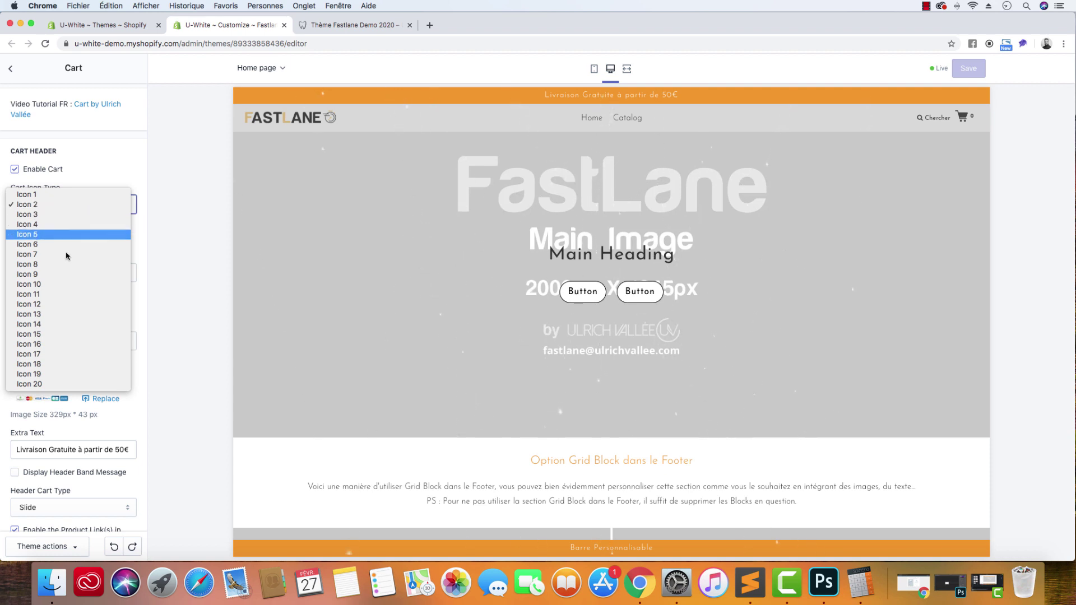
pyautogui.click(42, 374)
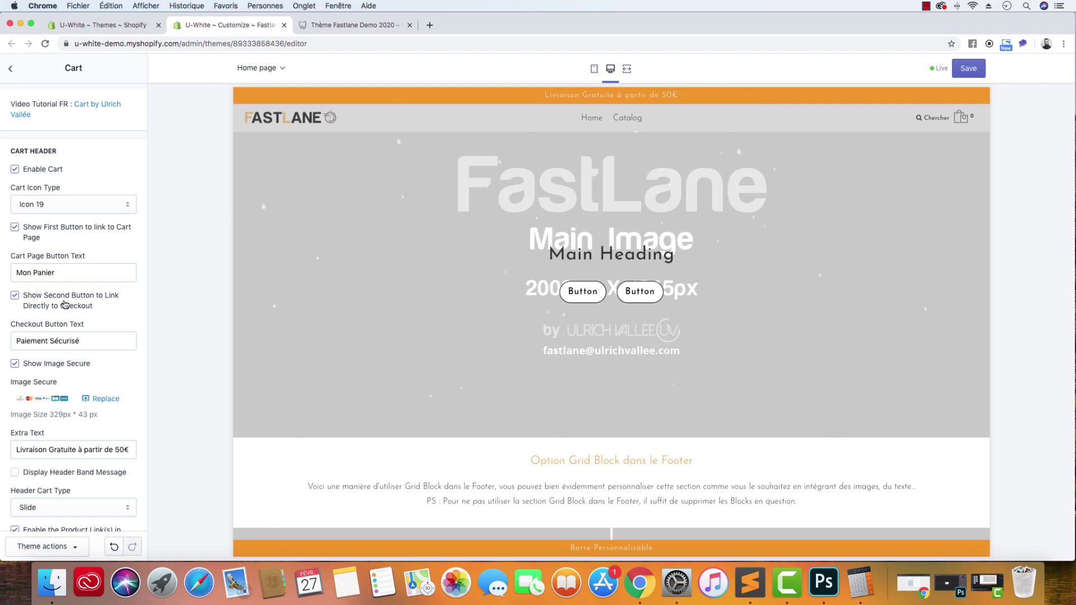
# - Open the cart in the preview and disable the first button that links to the cart page
pyautogui.click(960, 119)
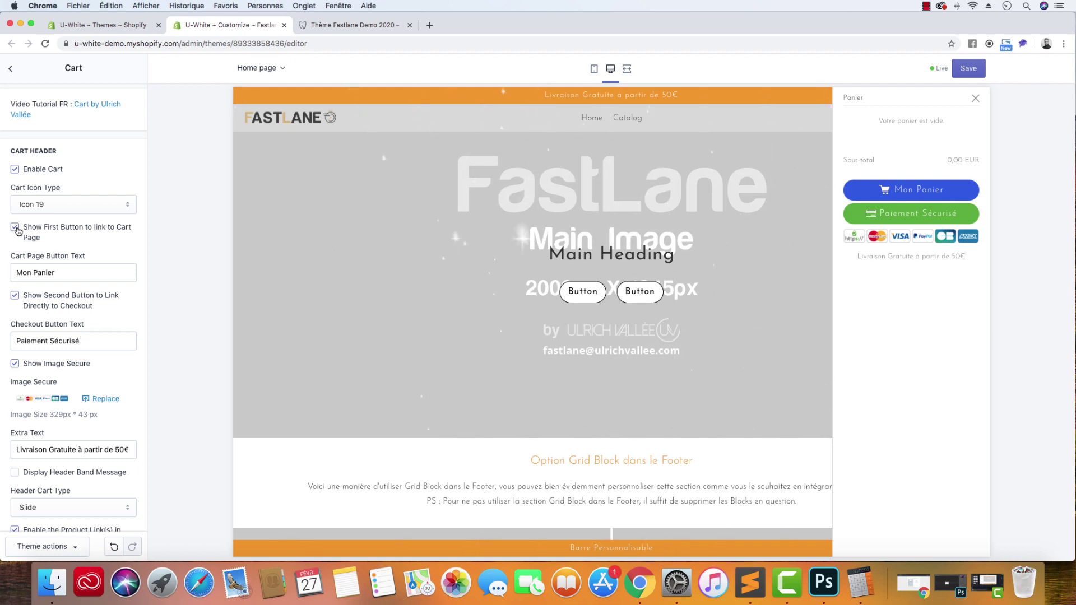
pyautogui.moveTo(66, 271); pyautogui.dragTo(8, 273)
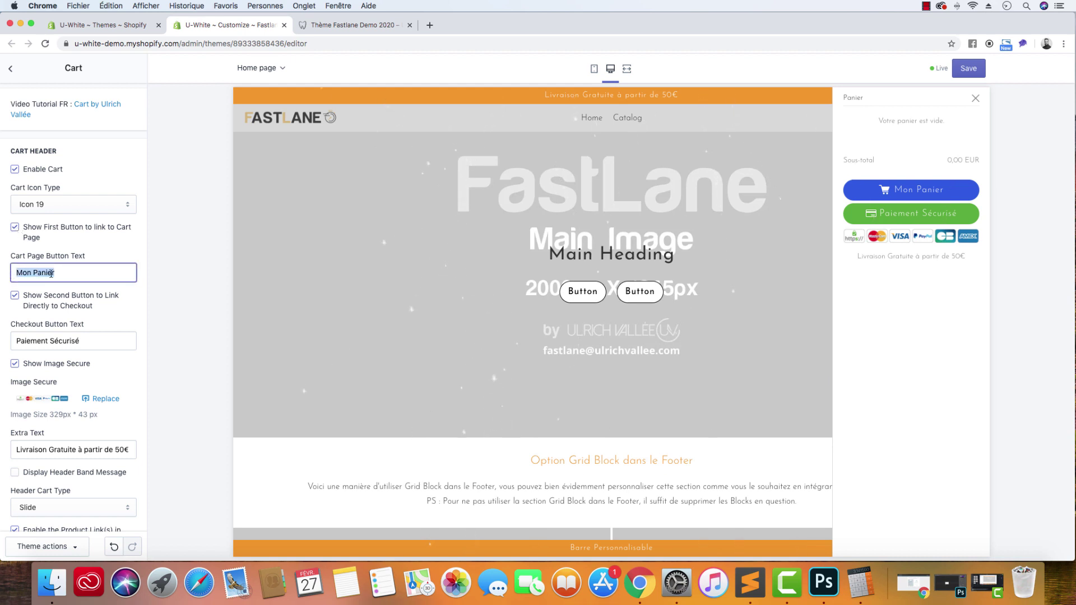
pyautogui.click(15, 227)
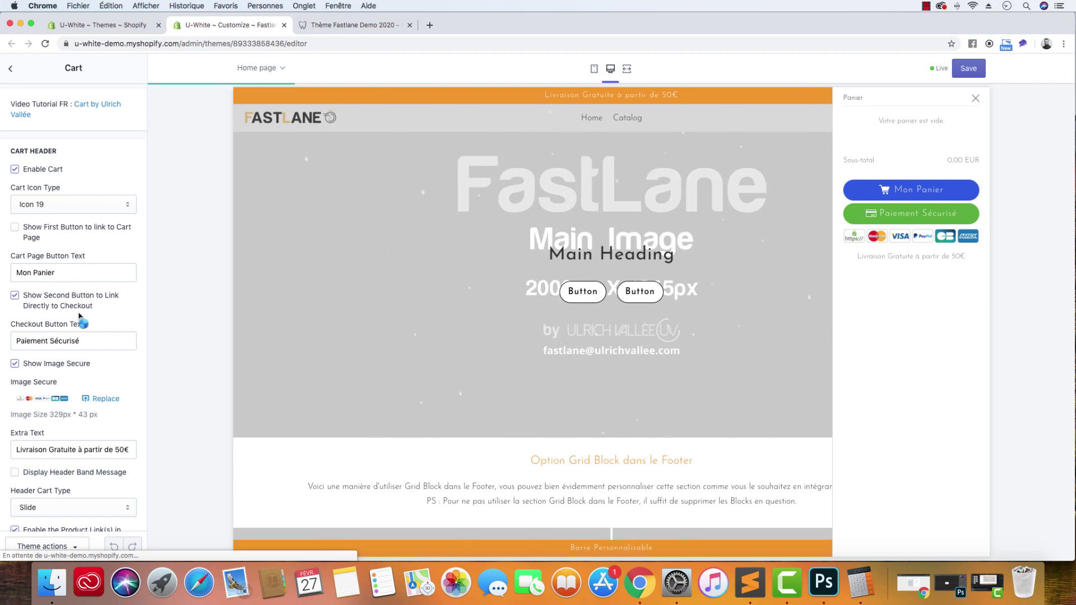
# - Set the checkout button text to "Procéder au paiement >" and check the cart preview
pyautogui.click(84, 343)
pyautogui.moveTo(86, 343); pyautogui.dragTo(13, 342)
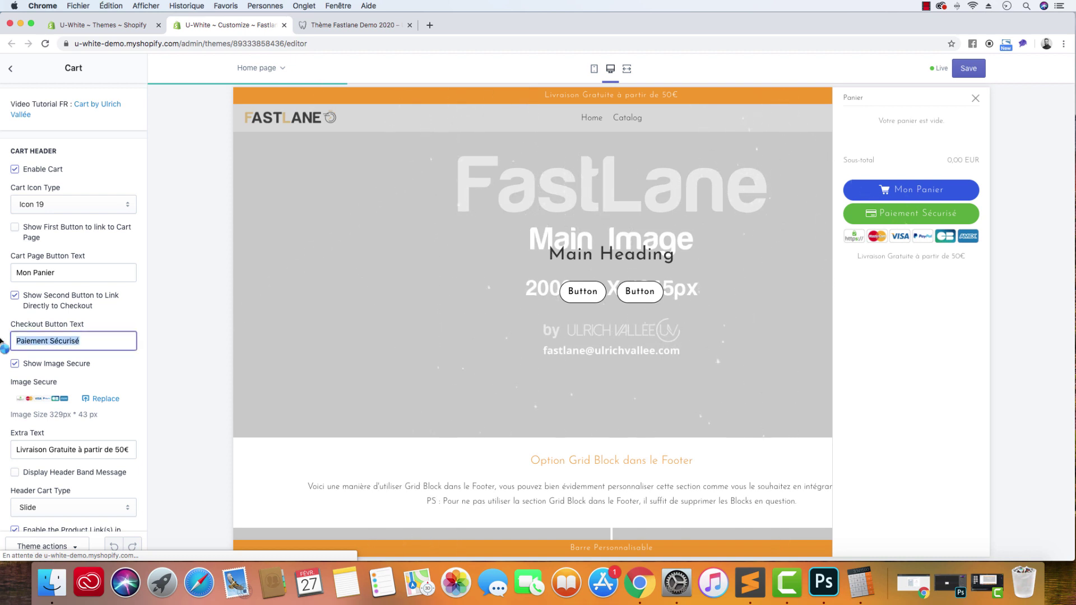
pyautogui.write('Procéd')
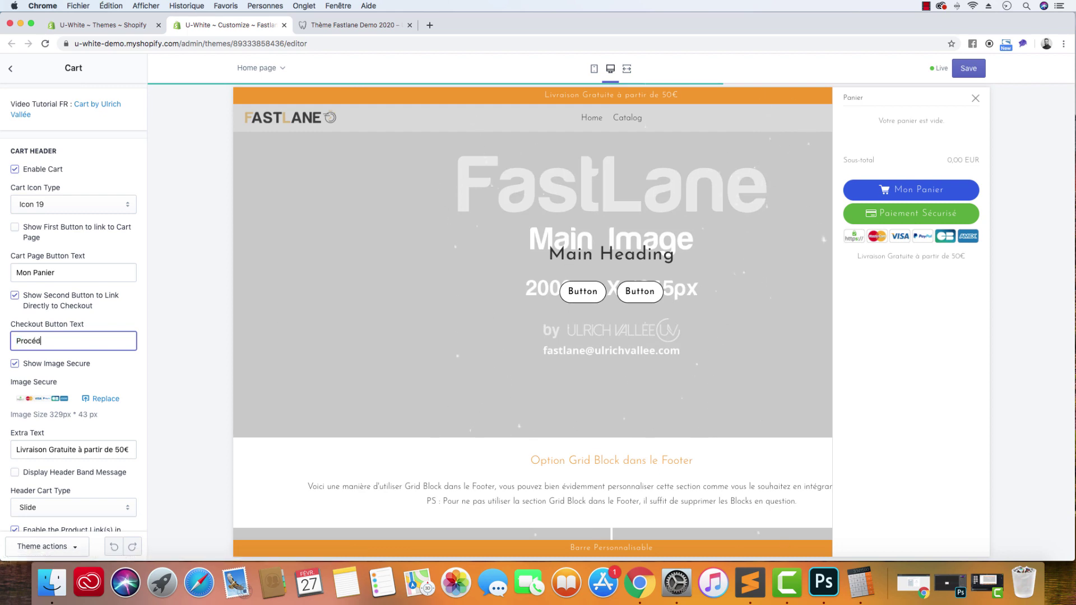
pyautogui.write('er au paieme')
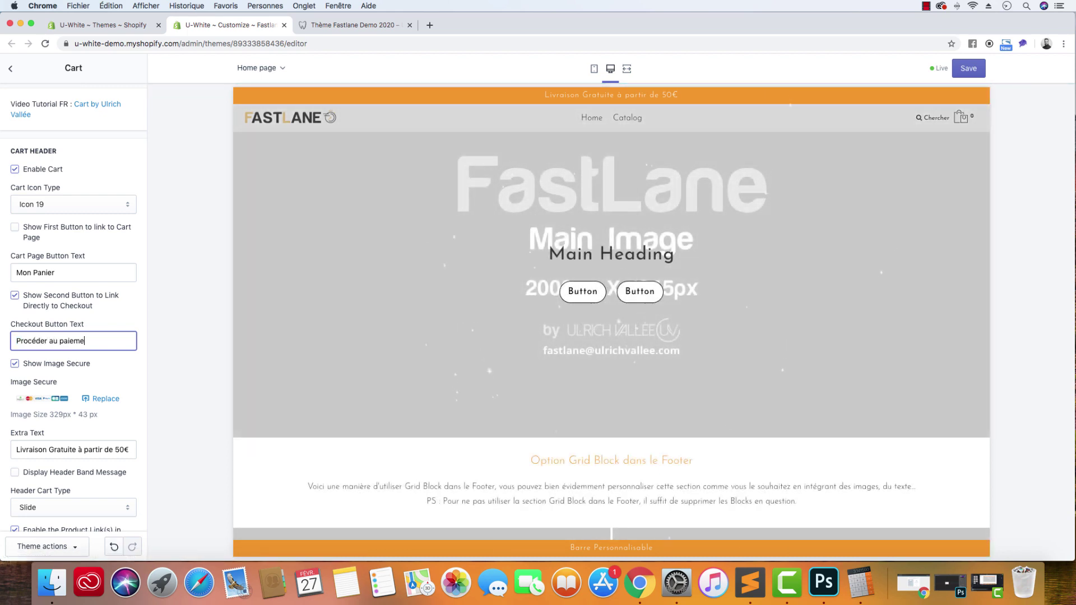
pyautogui.write('nt >')
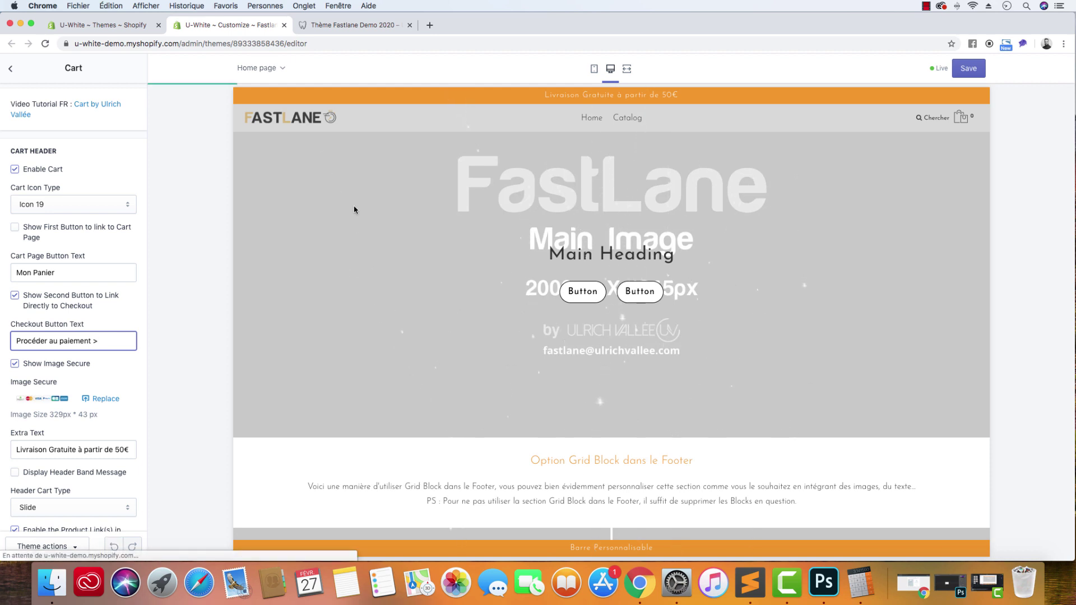
pyautogui.click(964, 118)
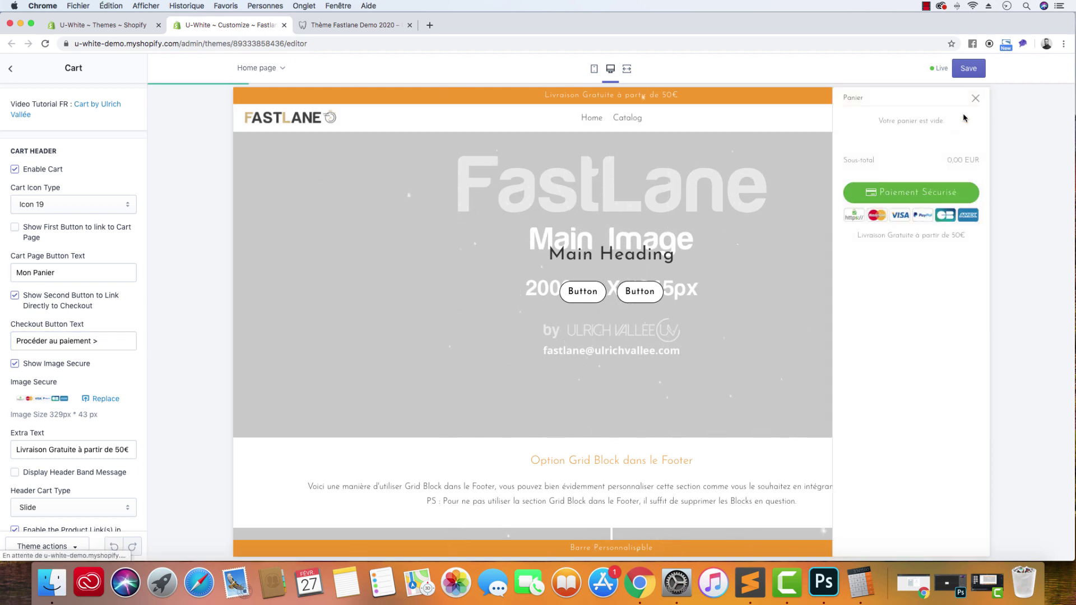
# - Check the payment logos in the uwhite.fr demo cart and replace the Image Secure picture with Secure_Cart.png from the Secure_Cart_Slide folder
pyautogui.click(392, 25)
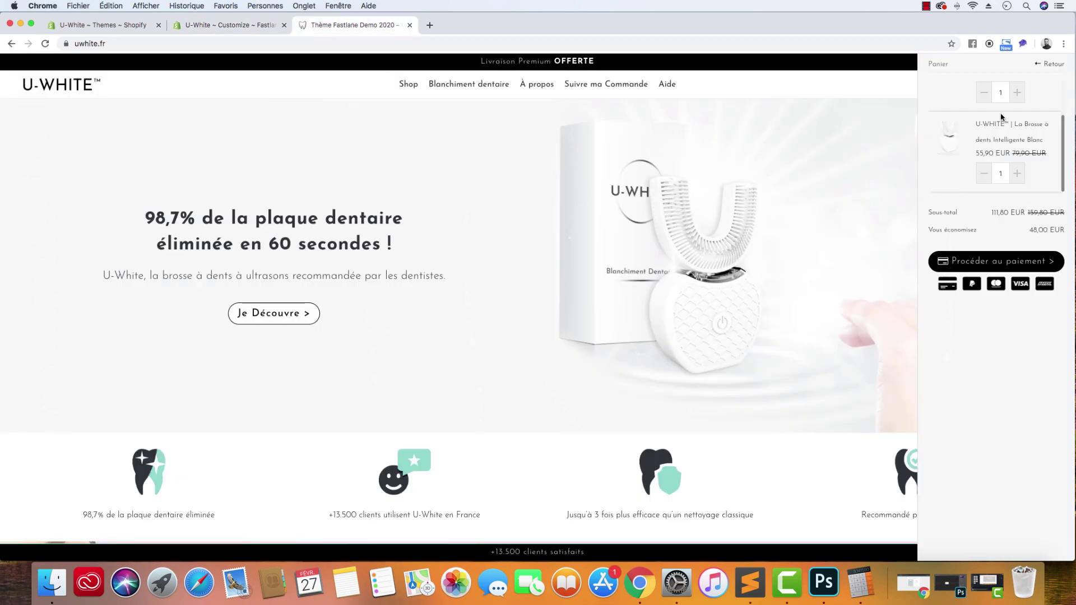
pyautogui.scroll(2, 1003, 115)
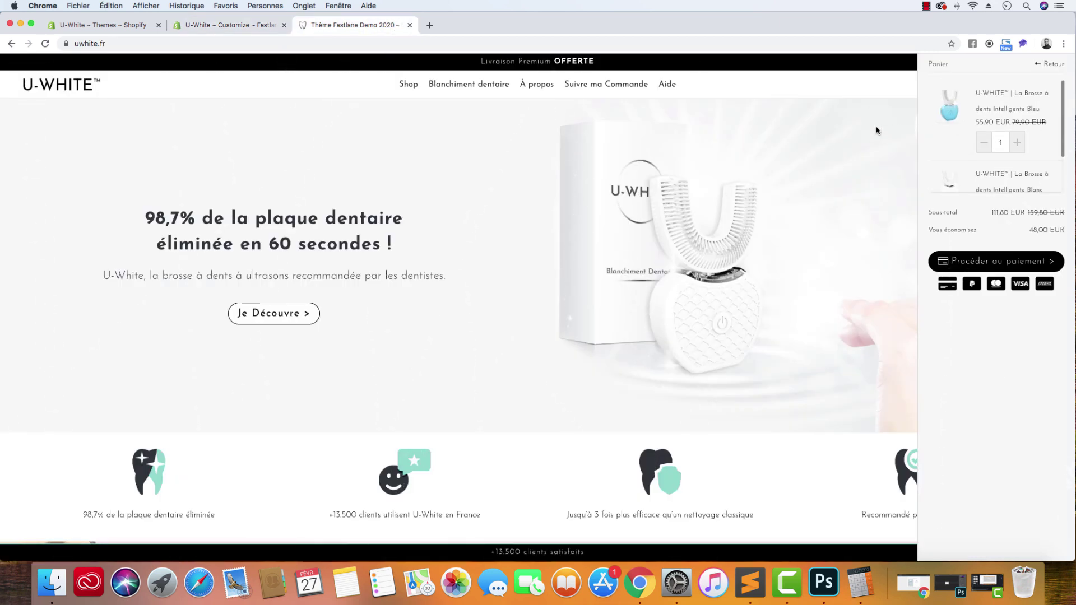
pyautogui.click(232, 25)
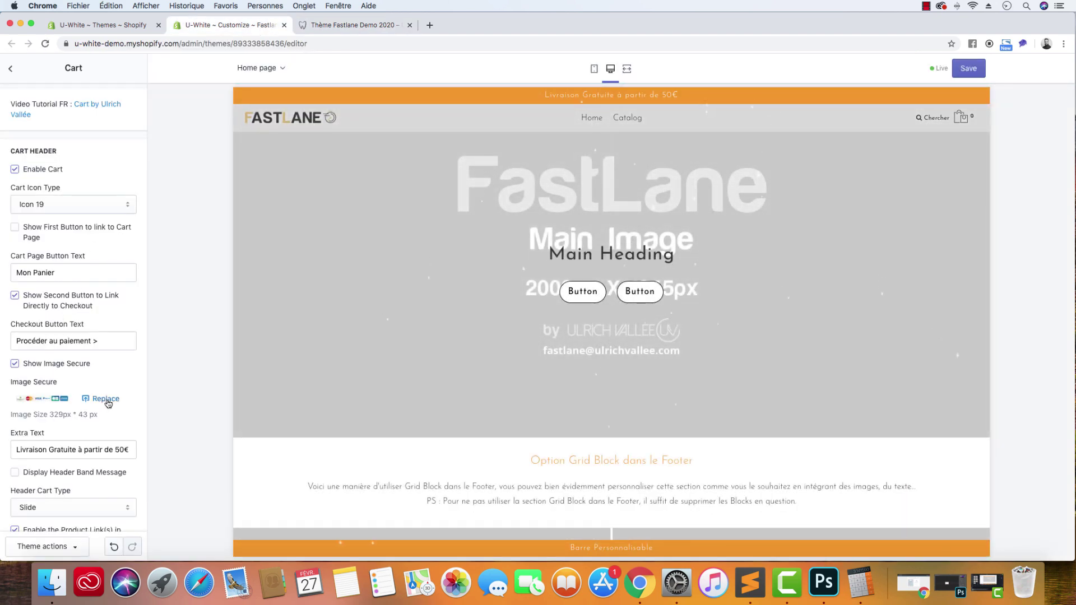
pyautogui.click(107, 399)
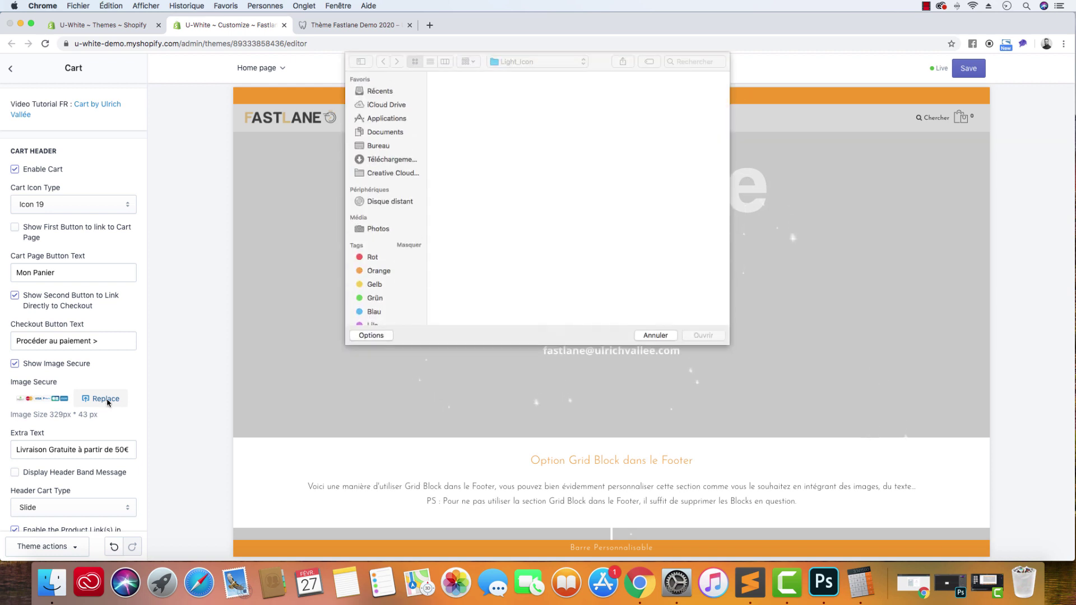
pyautogui.click(547, 63)
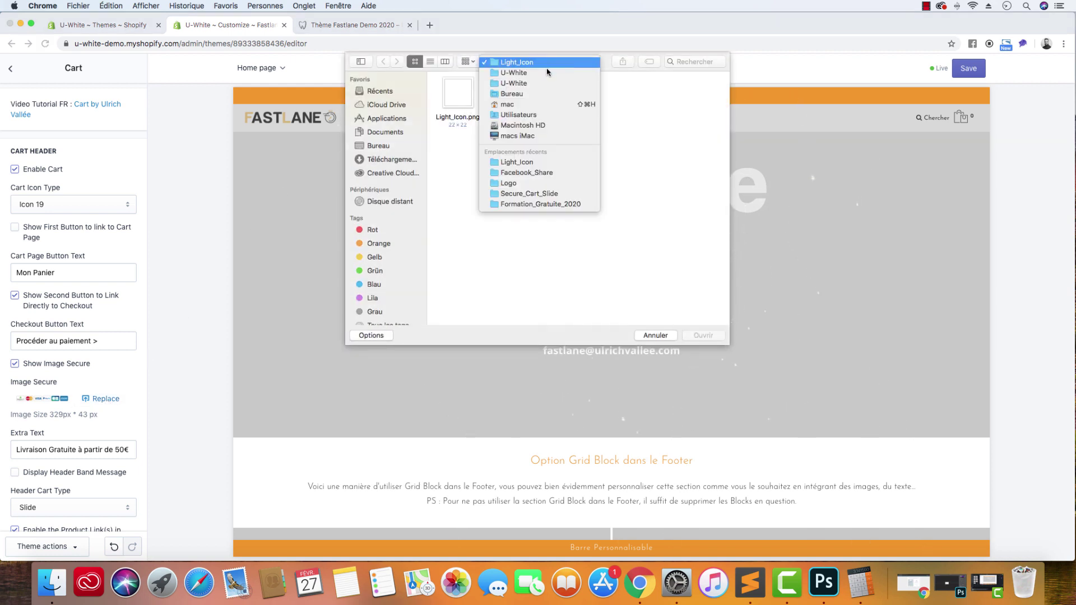
pyautogui.click(544, 74)
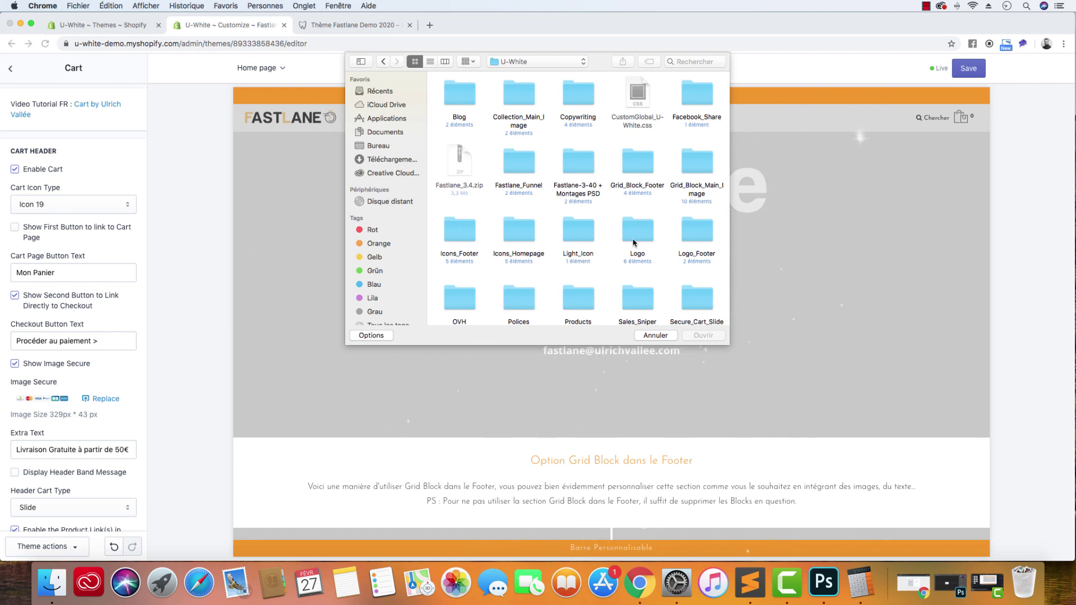
pyautogui.scroll(-4, 633, 242)
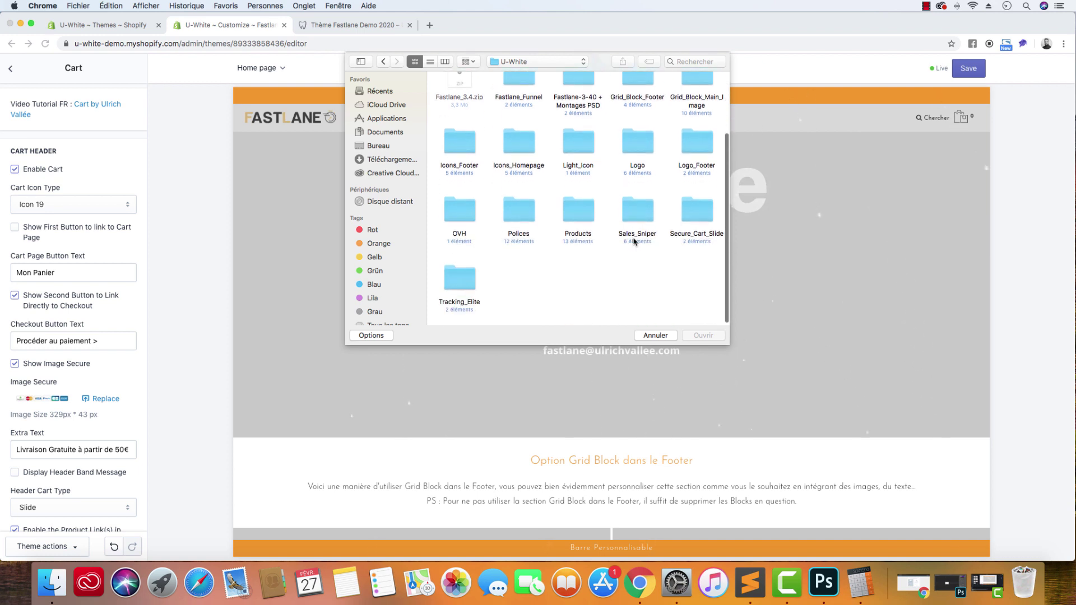
pyautogui.doubleClick(701, 219)
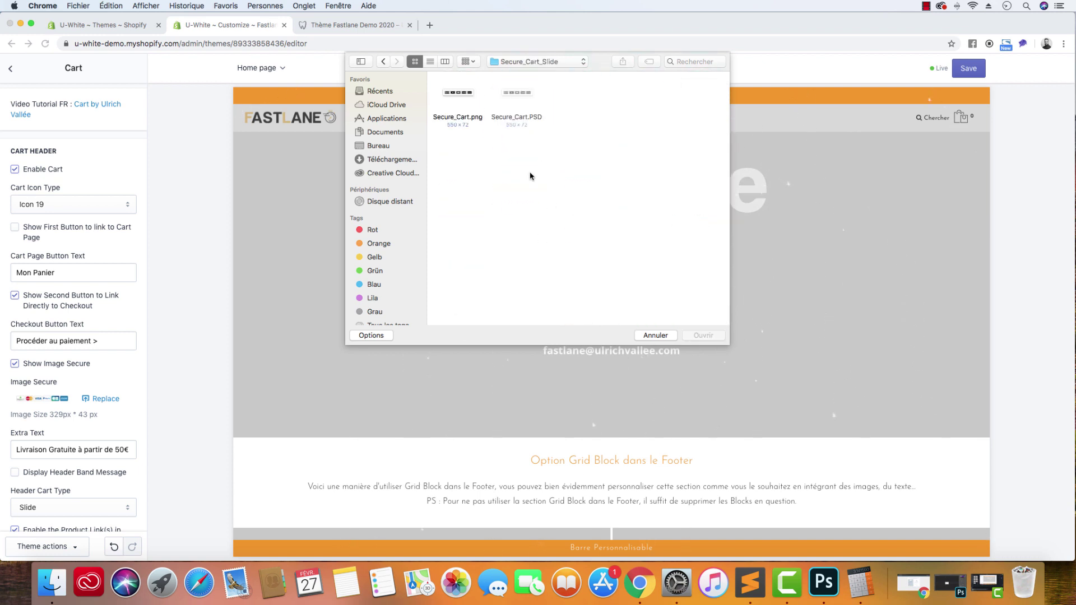
pyautogui.click(456, 95)
pyautogui.click(704, 336)
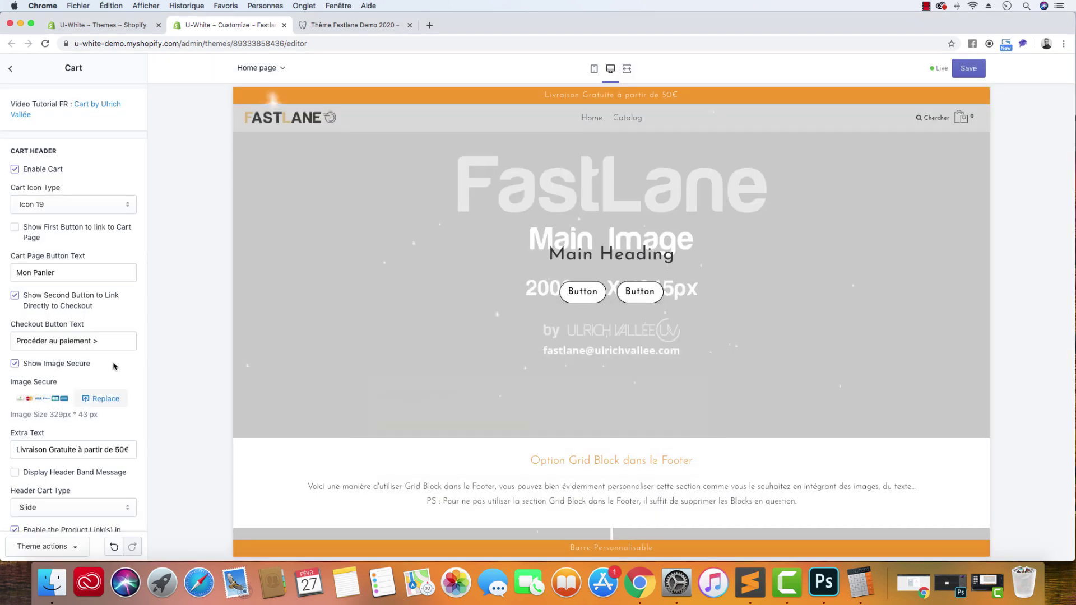
# - Clear the cart's Extra Text field so no additional message is shown
pyautogui.scroll(-3, 118, 370)
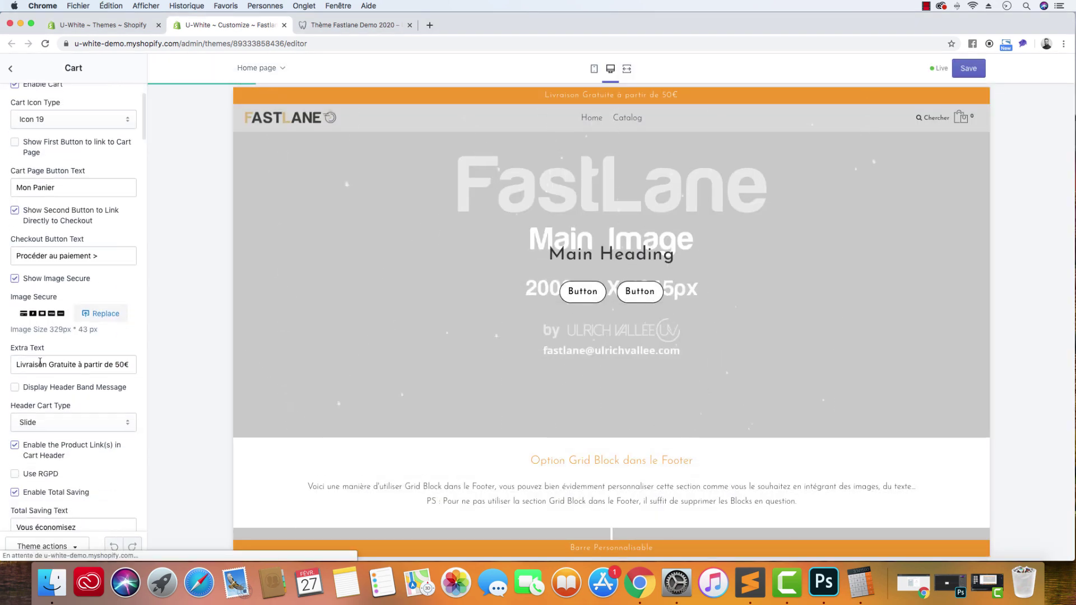
pyautogui.click(40, 364)
pyautogui.tripleClick(40, 364)
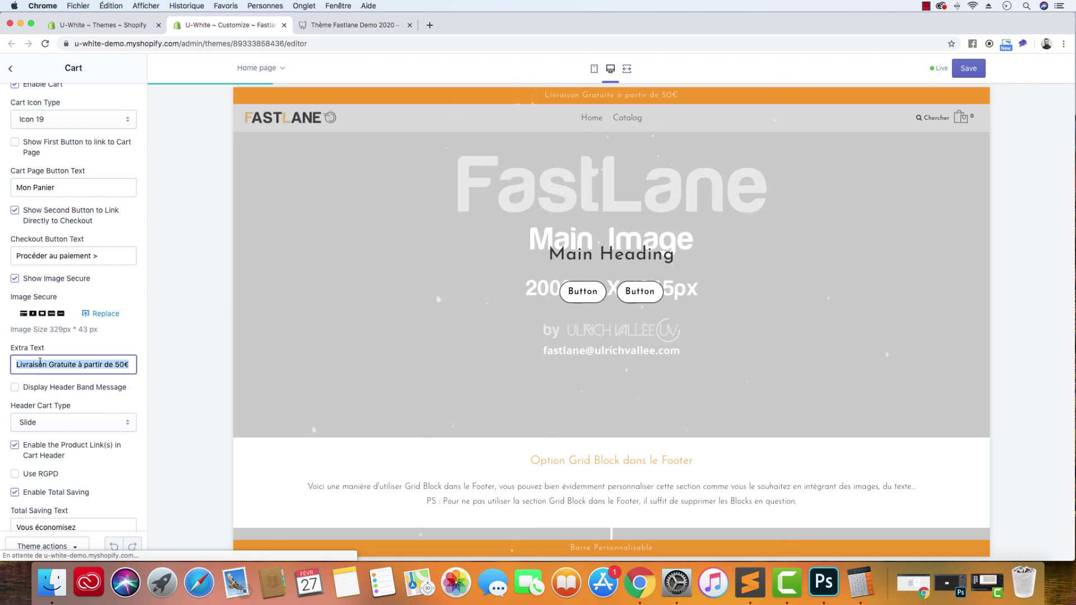
pyautogui.press('BackSpace')
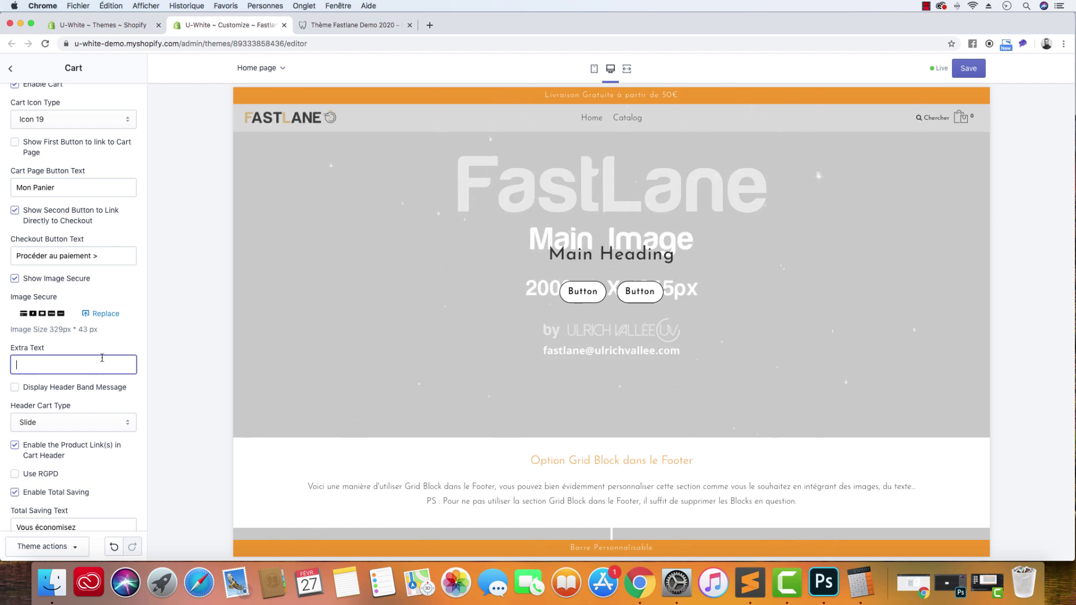
# - Review the header cart type, product links, total saving, crossed-out price, scroll bar and quantity icon settings against the uwhite.fr demo cart
pyautogui.click(83, 423)
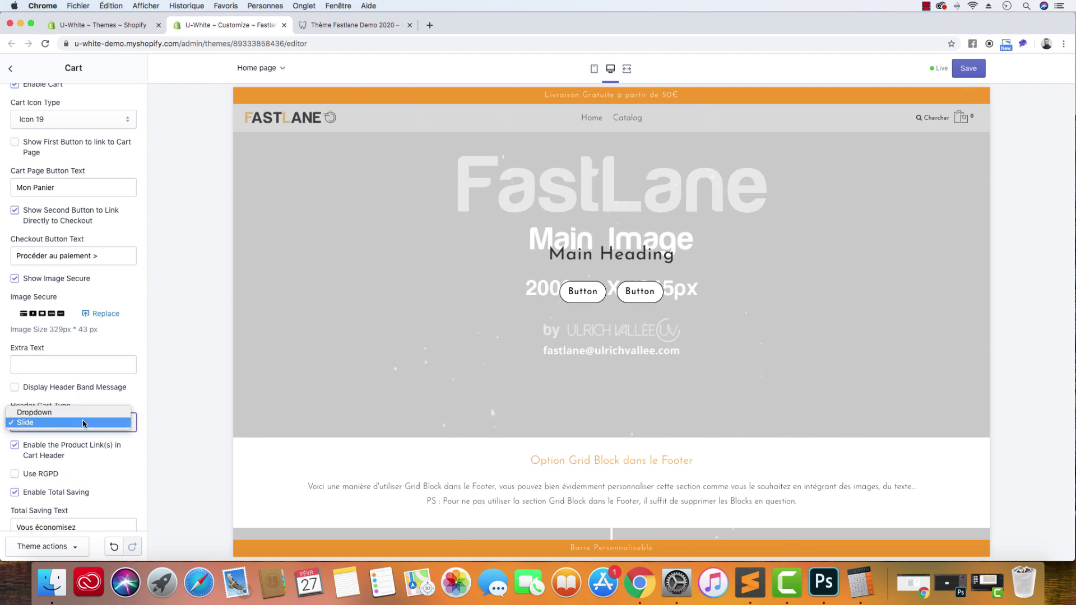
pyautogui.click(141, 403)
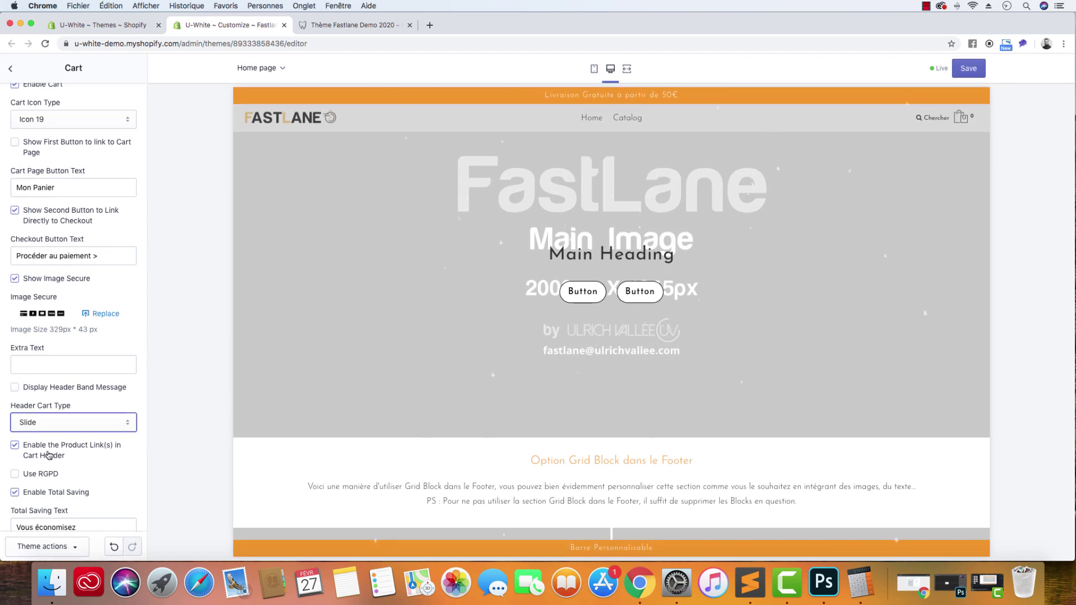
pyautogui.scroll(-4, 84, 448)
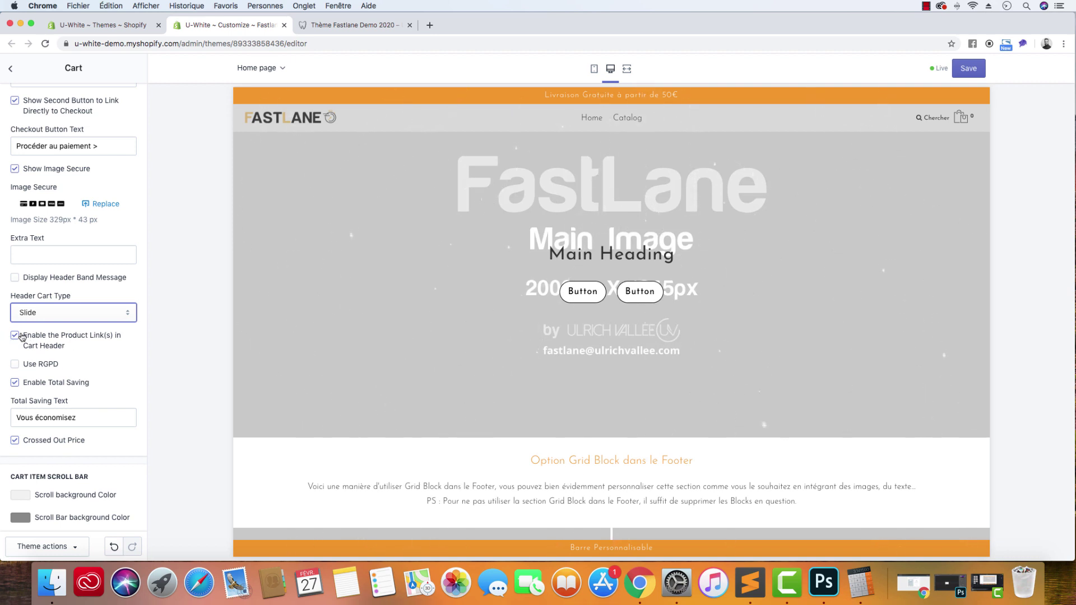
pyautogui.click(387, 24)
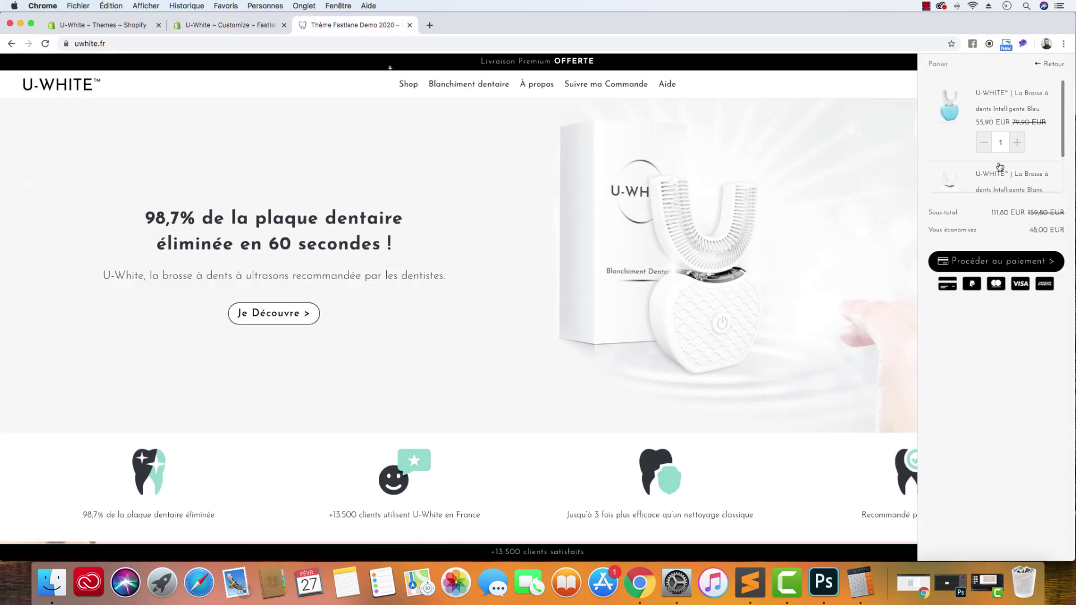
pyautogui.click(224, 25)
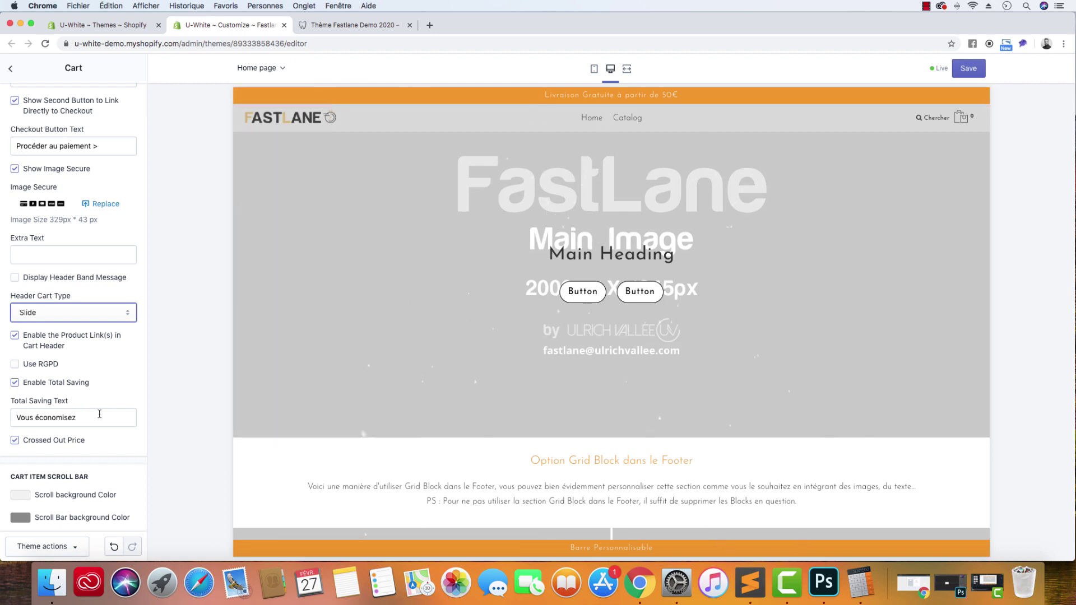
pyautogui.moveTo(99, 415); pyautogui.dragTo(0, 413)
pyautogui.click(143, 433)
pyautogui.scroll(-5, 91, 439)
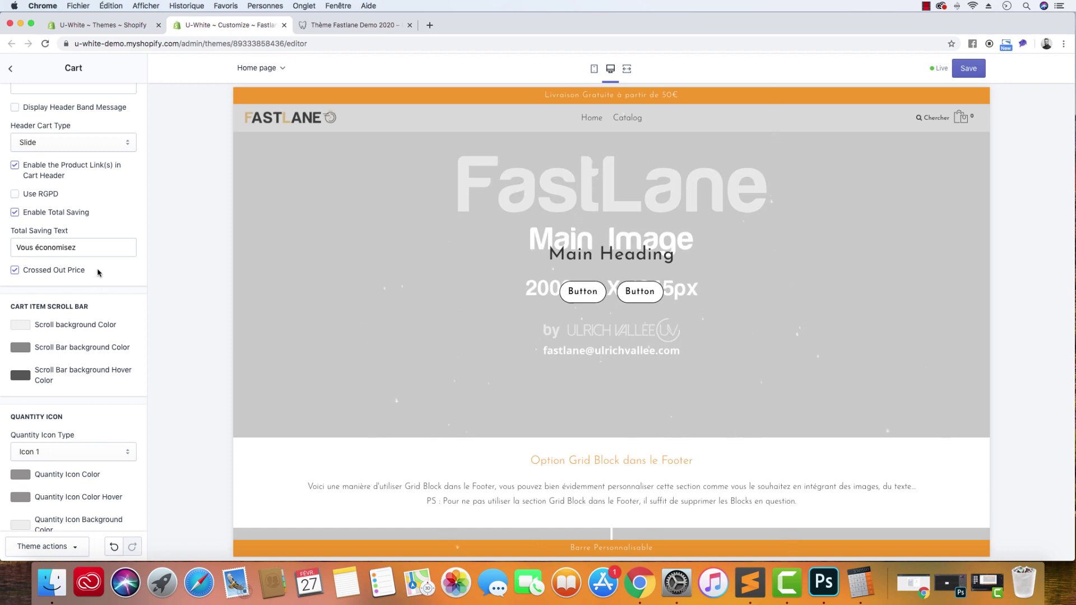
pyautogui.scroll(-4, 110, 313)
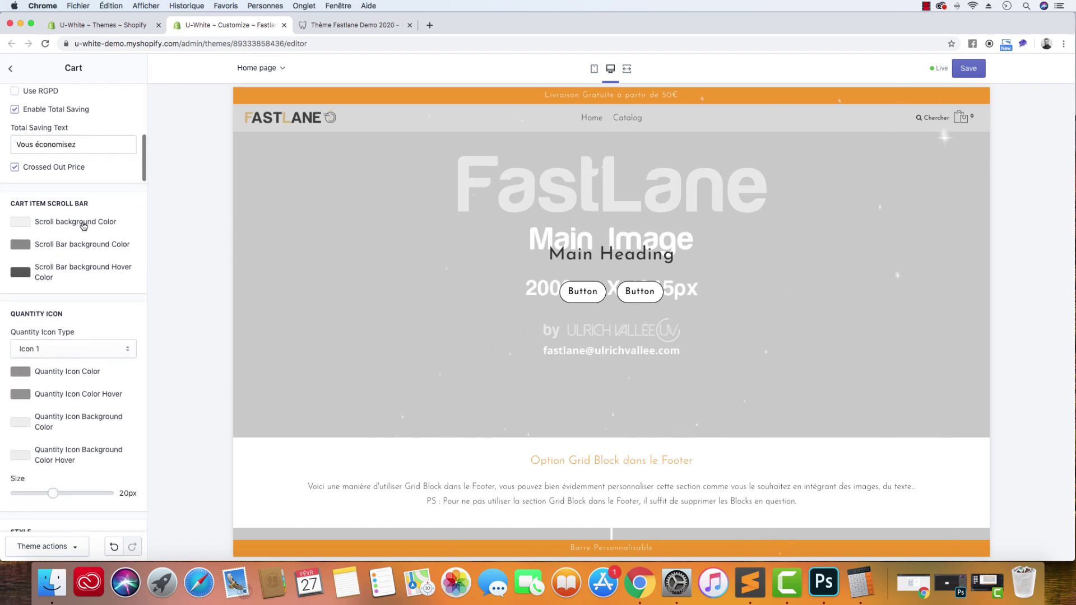
pyautogui.click(354, 30)
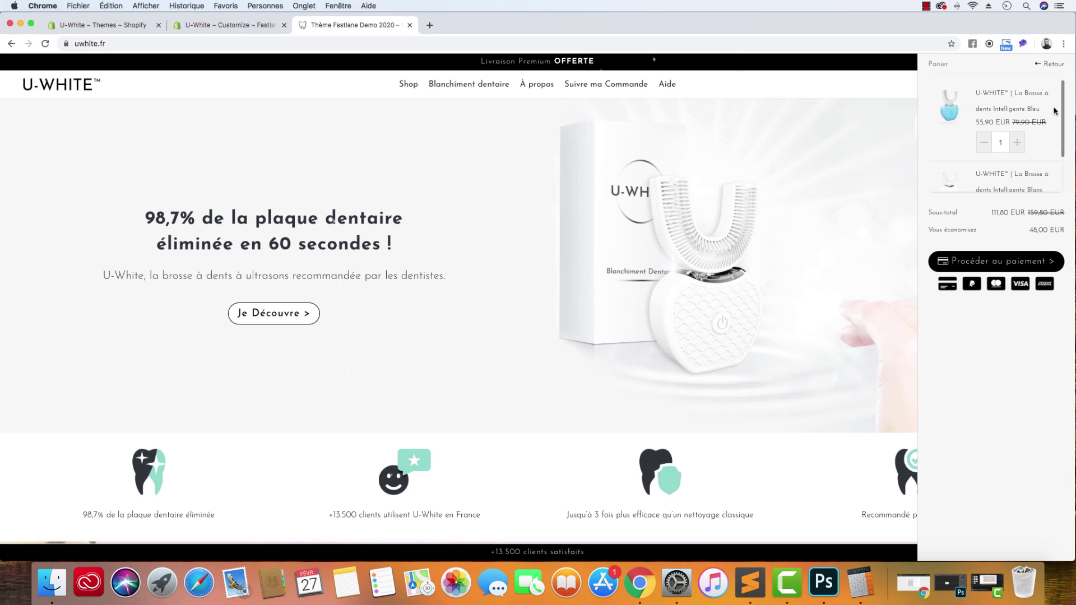
pyautogui.click(249, 31)
pyautogui.scroll(-2, 86, 287)
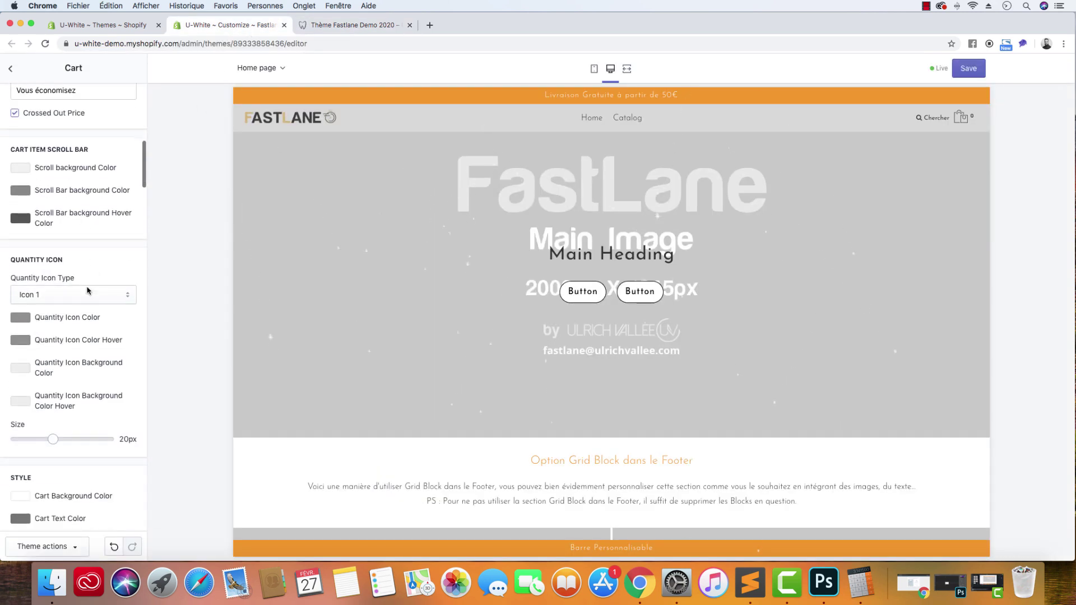
# - Set the Cart Background Color in the cart's Style settings to #F7F7F7
pyautogui.scroll(-3, 139, 272)
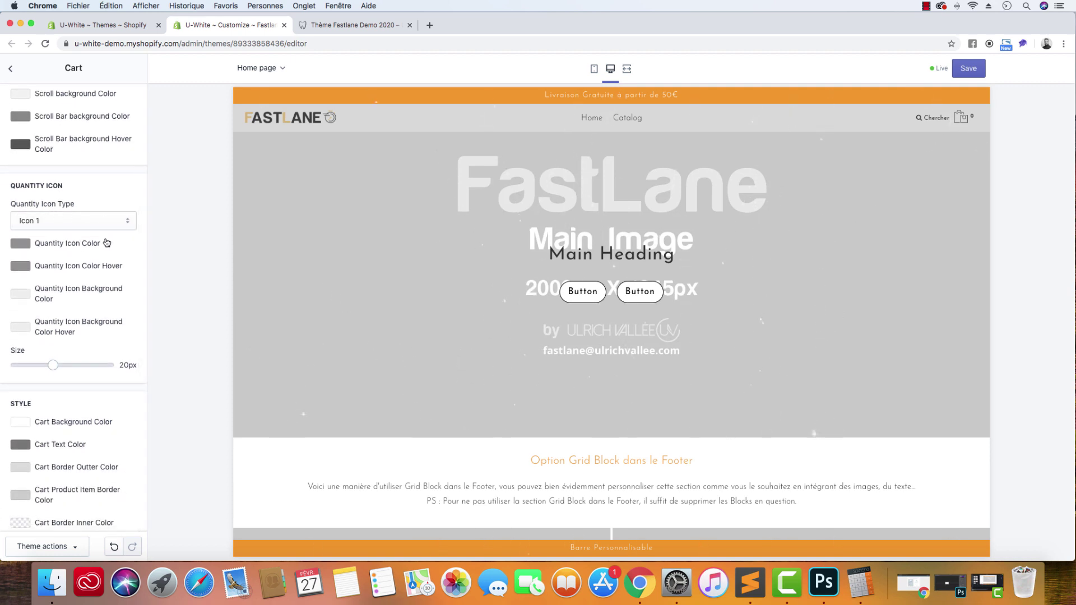
pyautogui.scroll(-3, 112, 249)
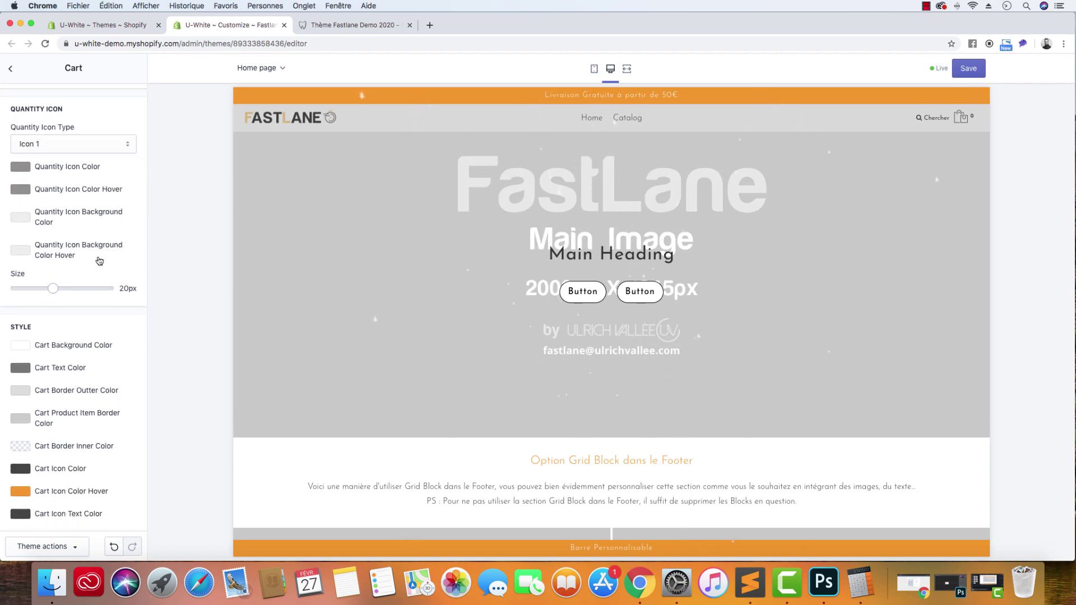
pyautogui.scroll(-4, 98, 305)
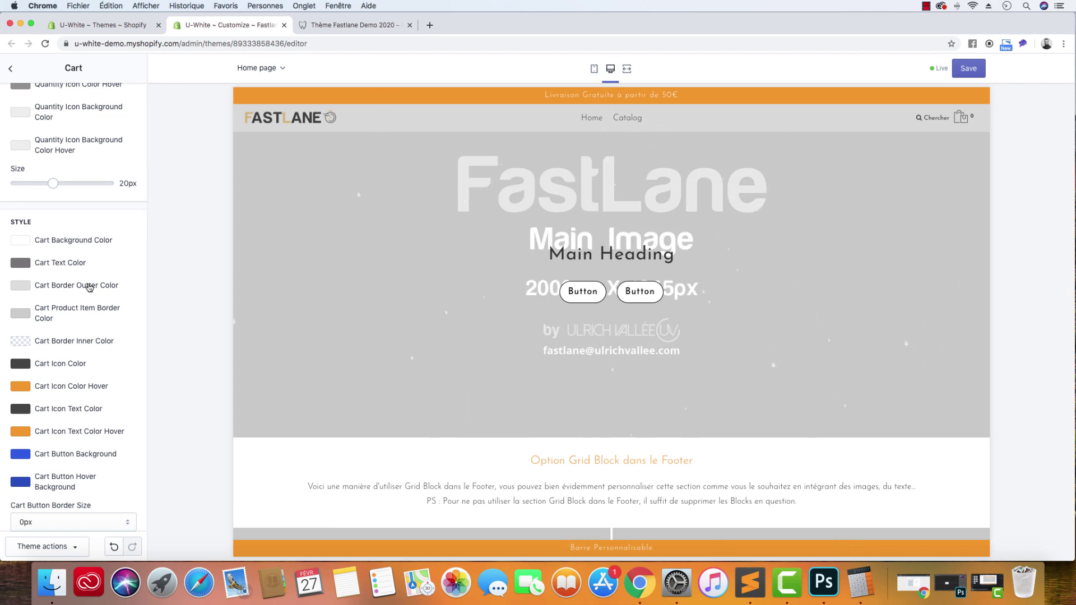
pyautogui.scroll(-1, 89, 288)
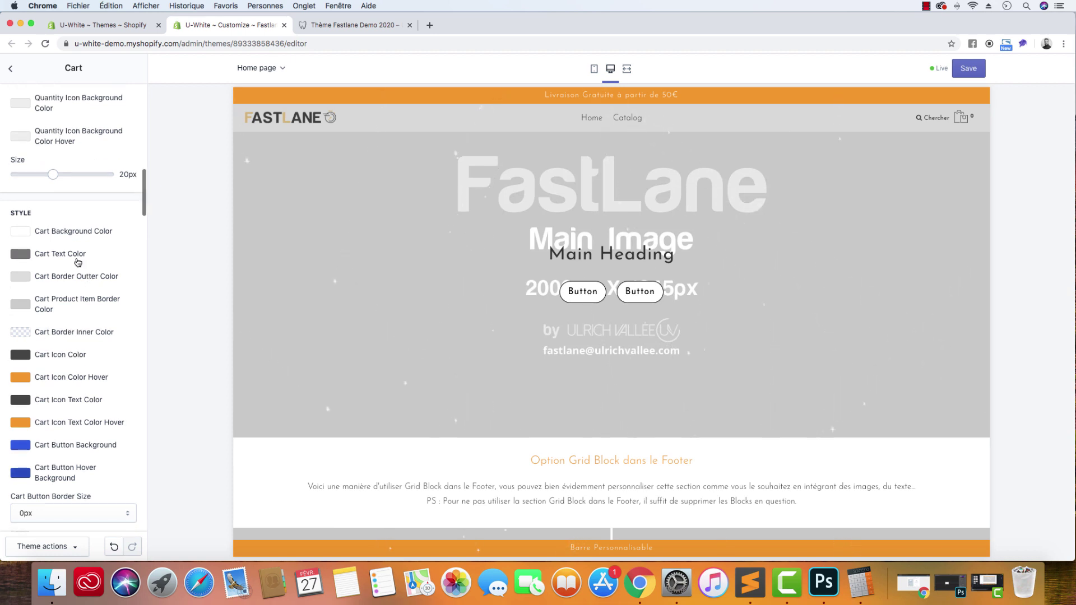
pyautogui.click(26, 232)
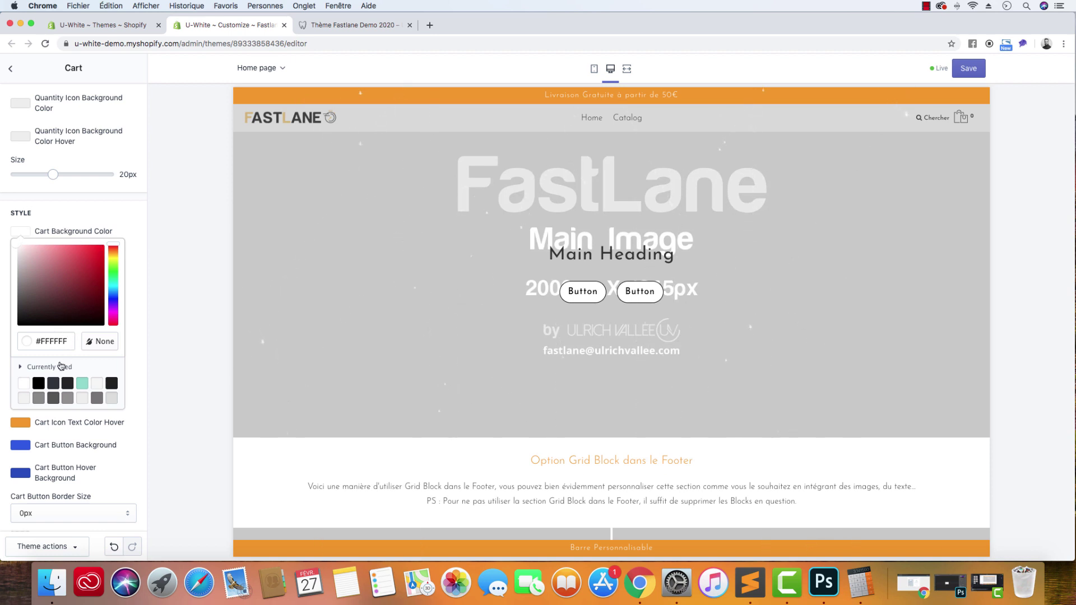
pyautogui.moveTo(74, 342); pyautogui.dragTo(47, 343)
pyautogui.write('7FE')
pyautogui.press('BackSpace')
pyautogui.write('7F7')
pyautogui.click(140, 213)
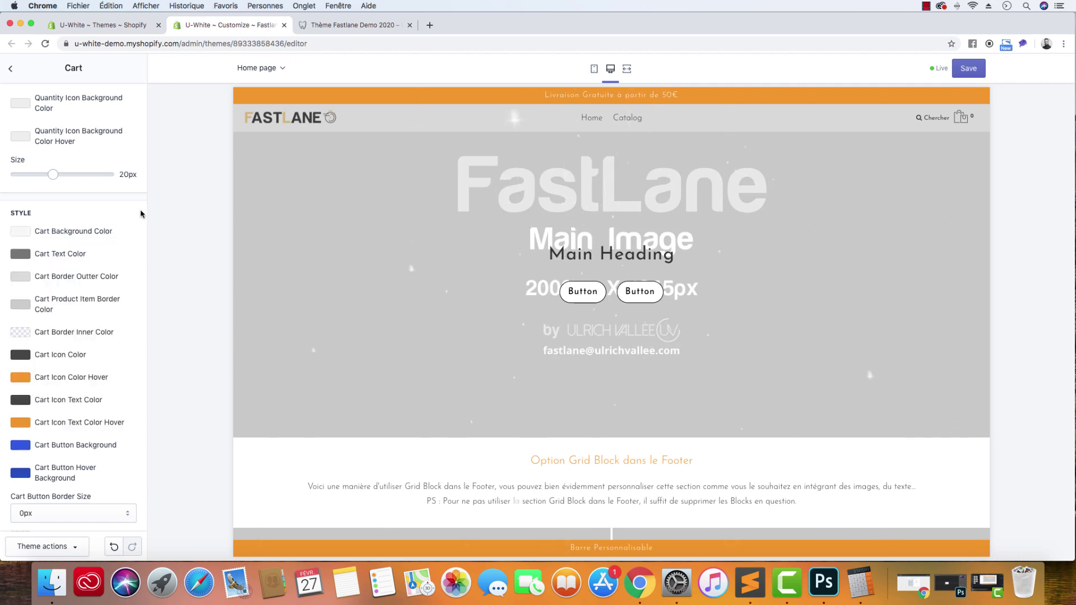
# - Set the Cart Text Color to black
pyautogui.click(29, 257)
pyautogui.moveTo(33, 321); pyautogui.dragTo(1, 358)
pyautogui.click(2, 361)
# - Set the Cart Icon Color to black and the Cart Icon Color Hover to #30343A
pyautogui.scroll(-2, 136, 297)
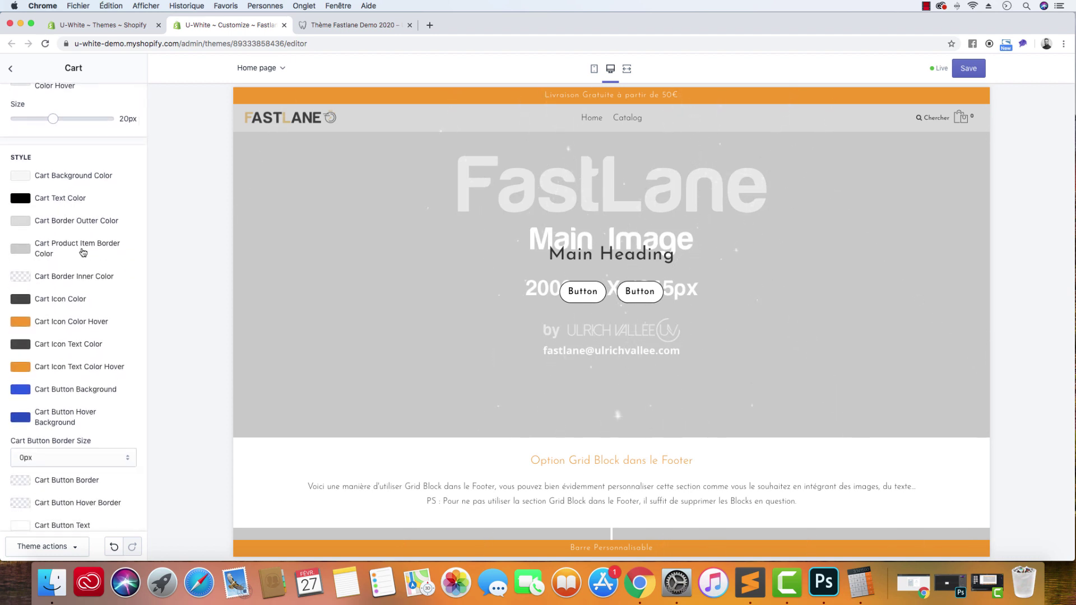
pyautogui.scroll(-4, 83, 253)
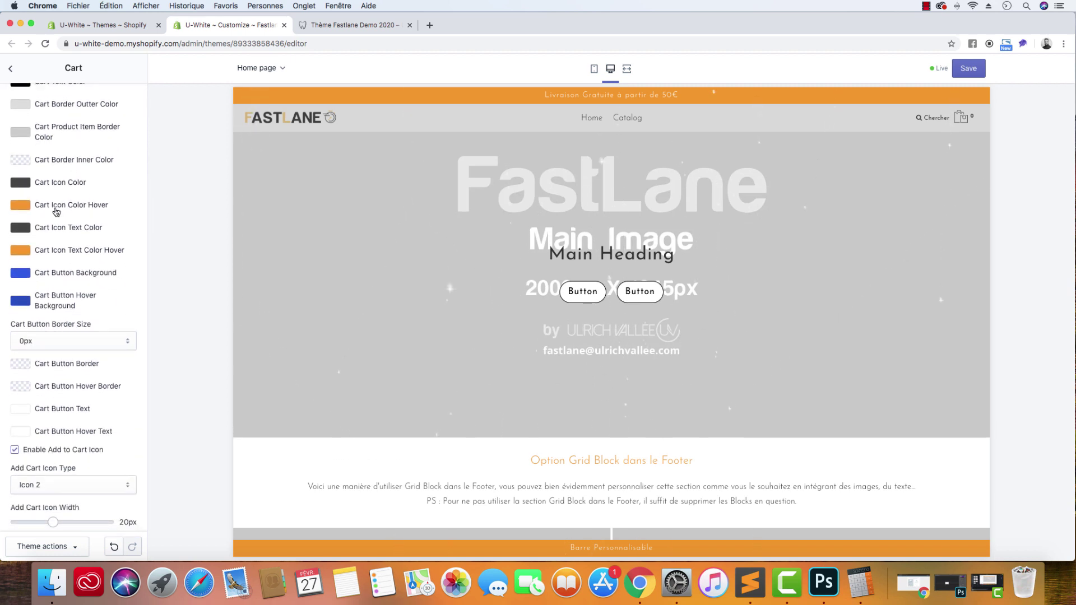
pyautogui.click(28, 186)
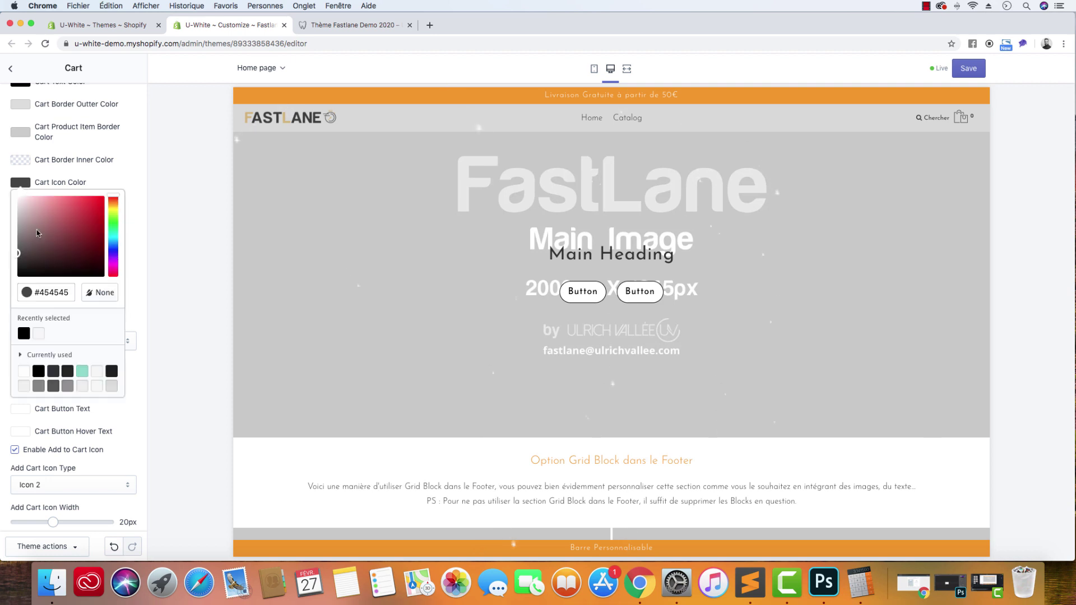
pyautogui.moveTo(20, 274); pyautogui.dragTo(2, 302)
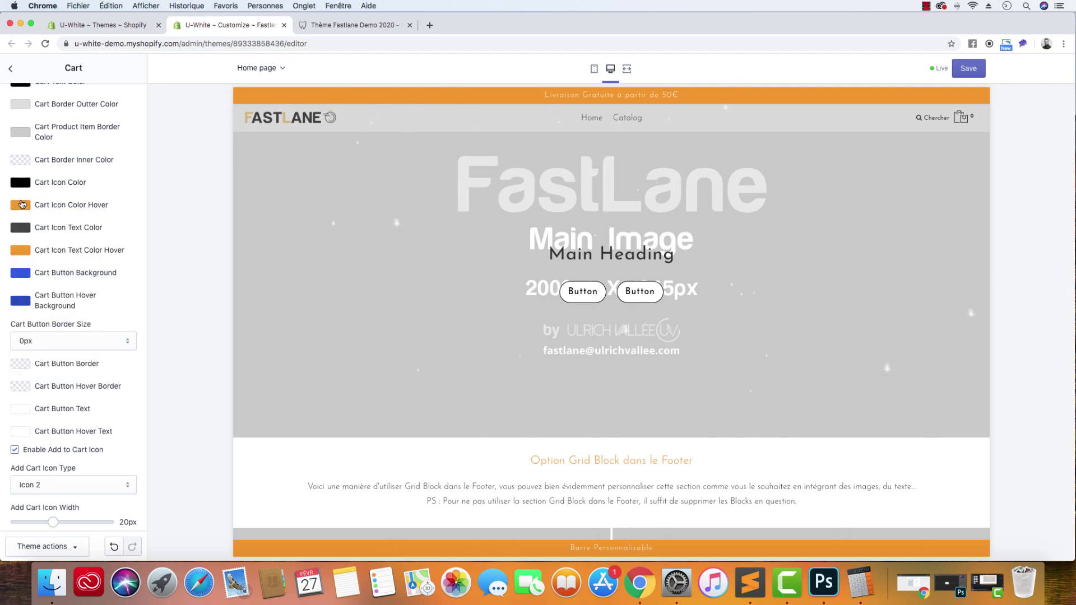
pyautogui.click(22, 207)
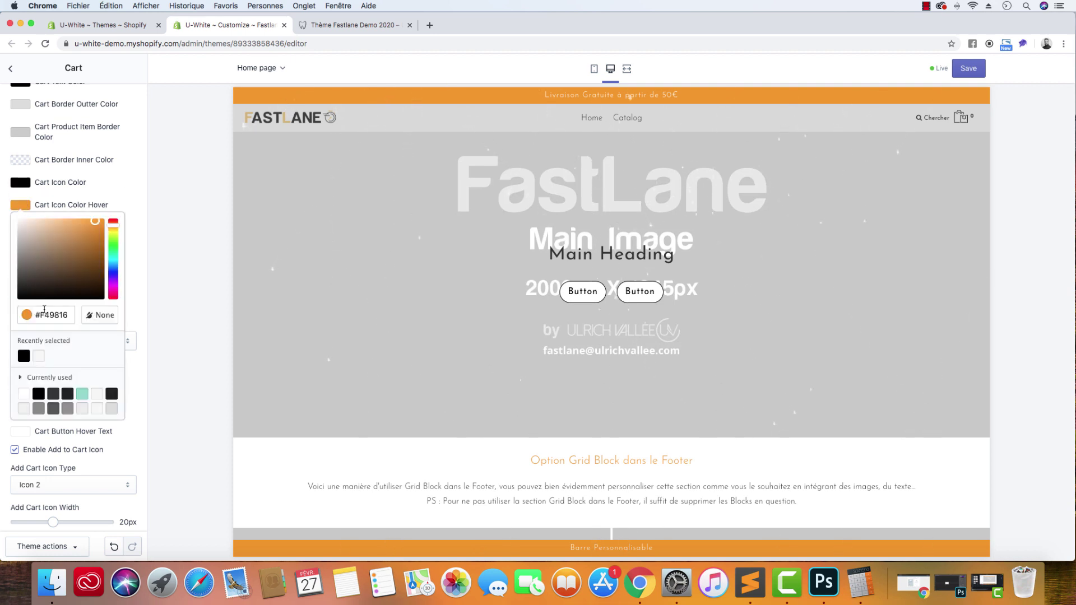
pyautogui.click(54, 393)
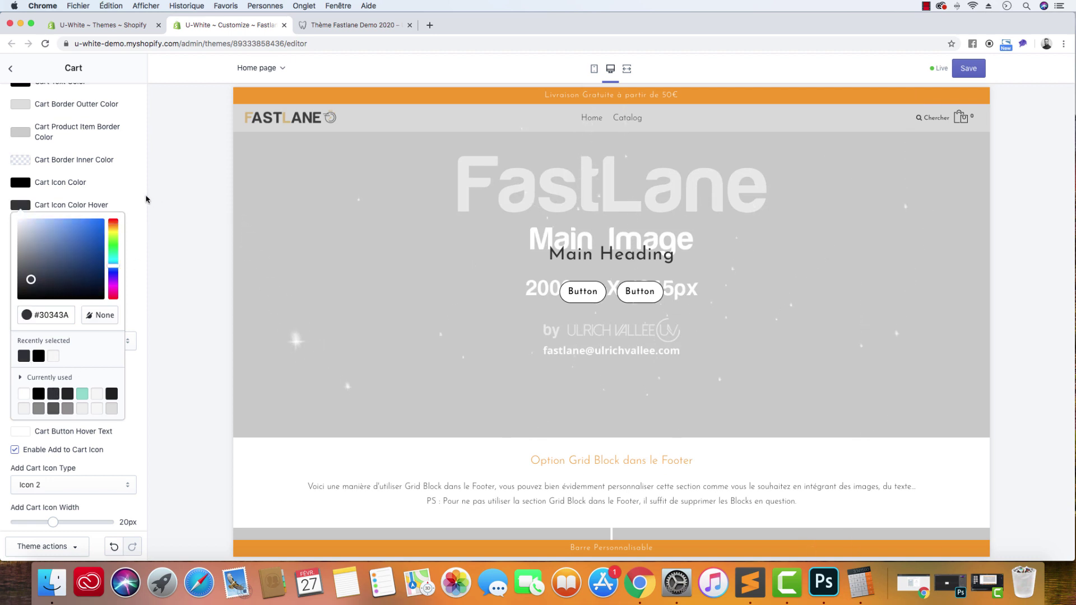
# - Set the Cart Icon Text Color to black and the Cart Icon Text Color Hover to #30343A
pyautogui.click(21, 228)
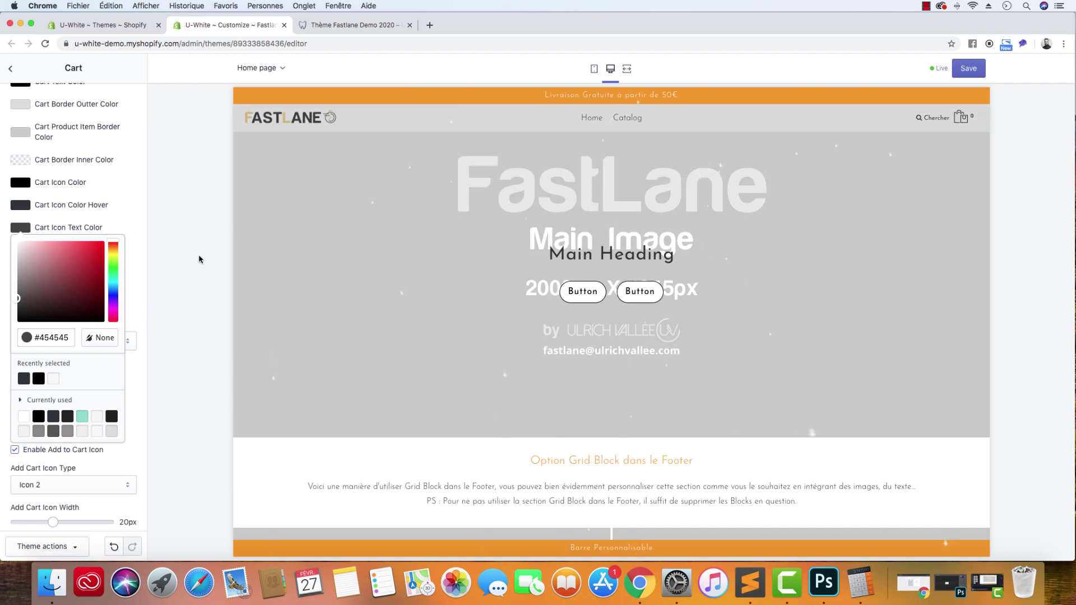
pyautogui.click(22, 227)
pyautogui.click(24, 229)
pyautogui.moveTo(12, 328); pyautogui.dragTo(14, 330)
pyautogui.click(20, 228)
pyautogui.click(20, 249)
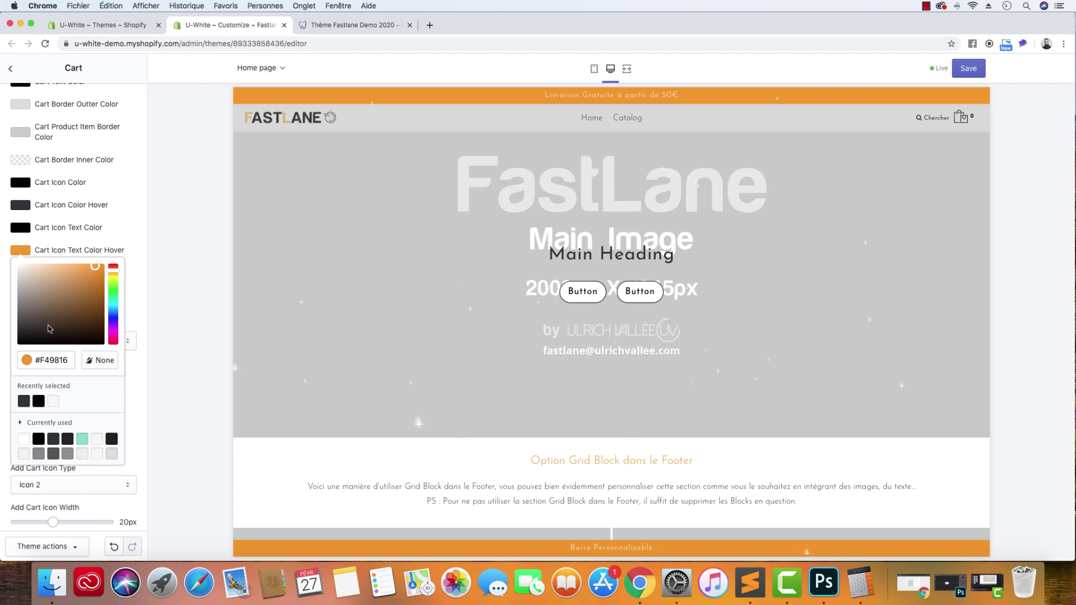
pyautogui.click(25, 400)
pyautogui.click(339, 198)
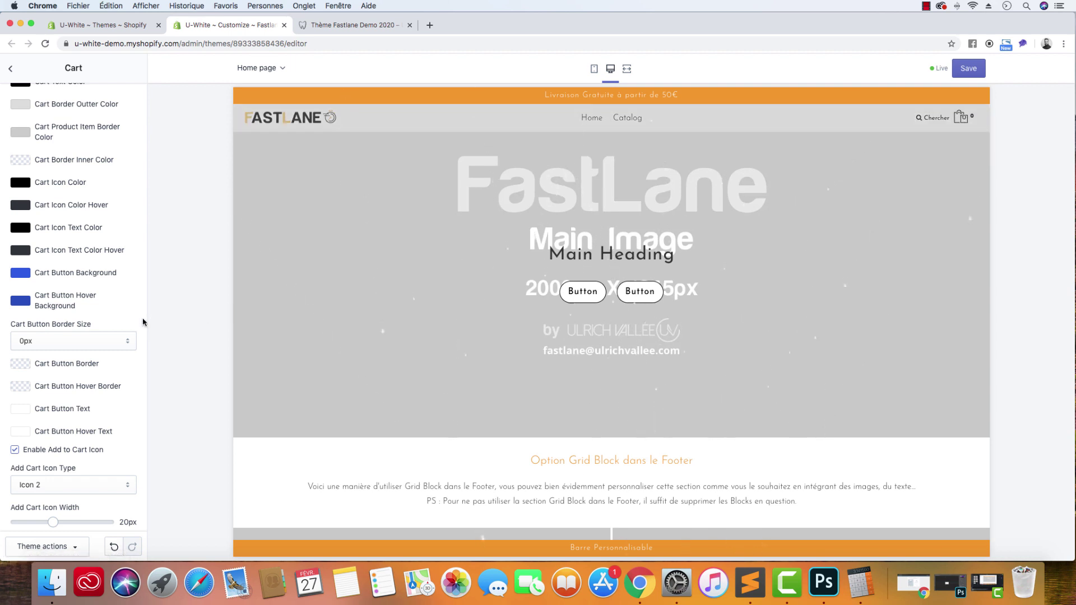
# - Open the slide cart in the store preview and set the Checkout Button Background to black
pyautogui.scroll(-5, 134, 324)
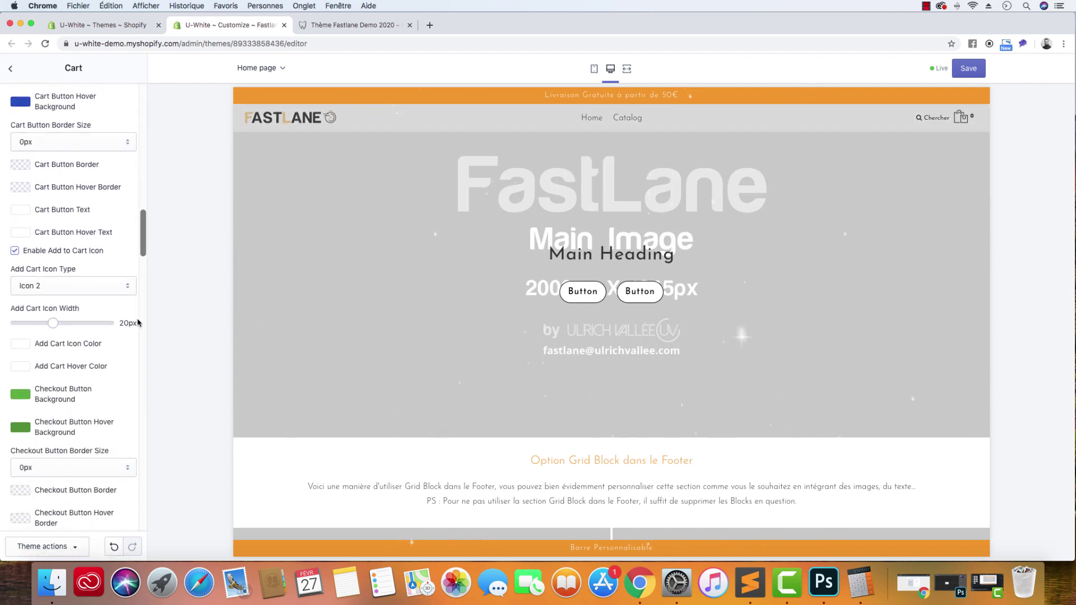
pyautogui.scroll(-2, 96, 314)
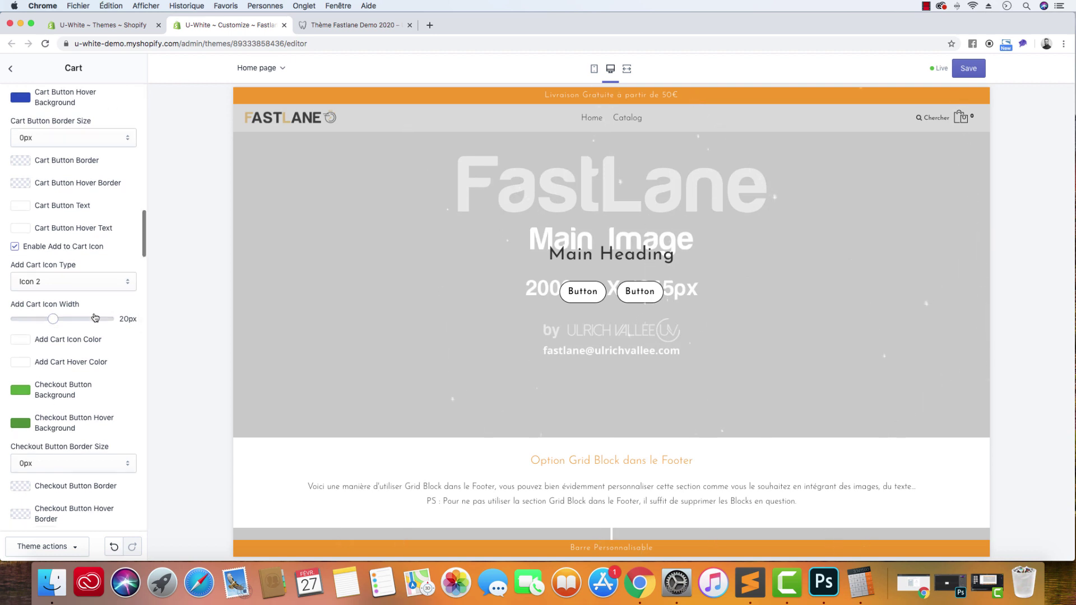
pyautogui.scroll(-1, 95, 317)
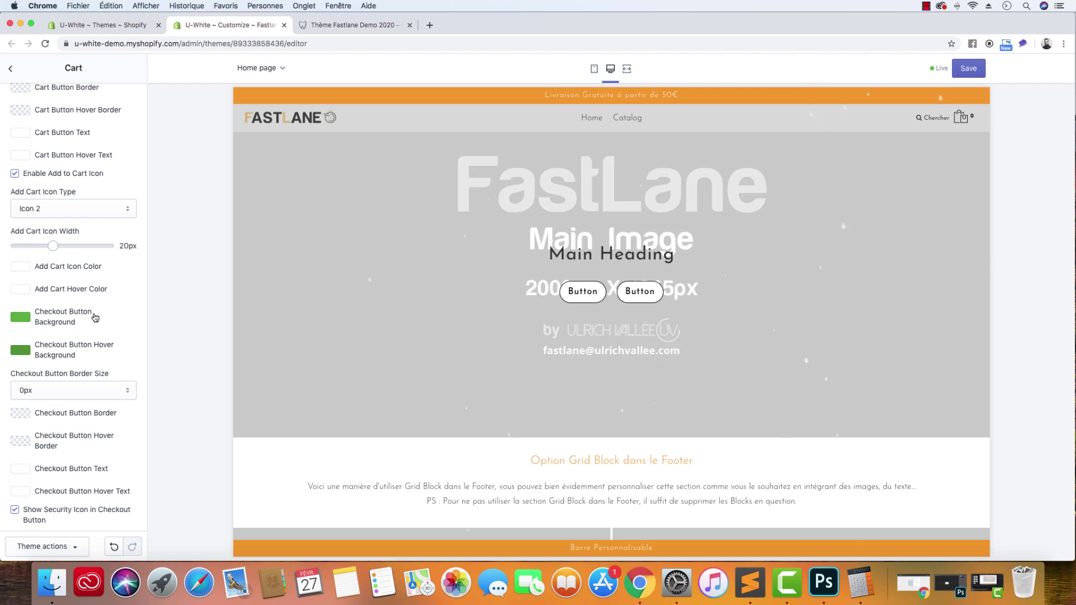
pyautogui.scroll(-2, 96, 317)
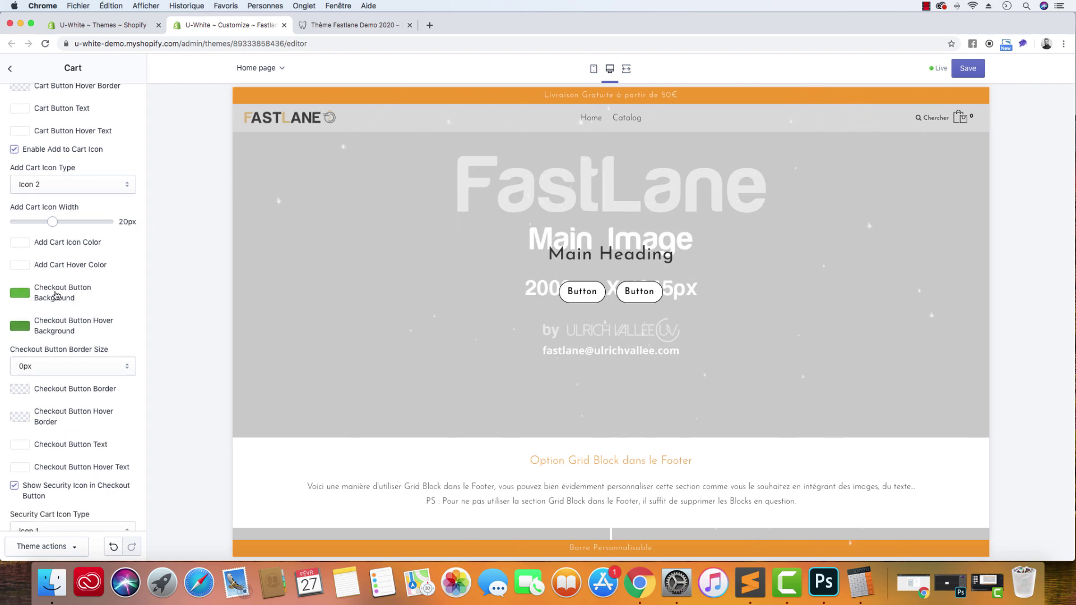
pyautogui.click(961, 117)
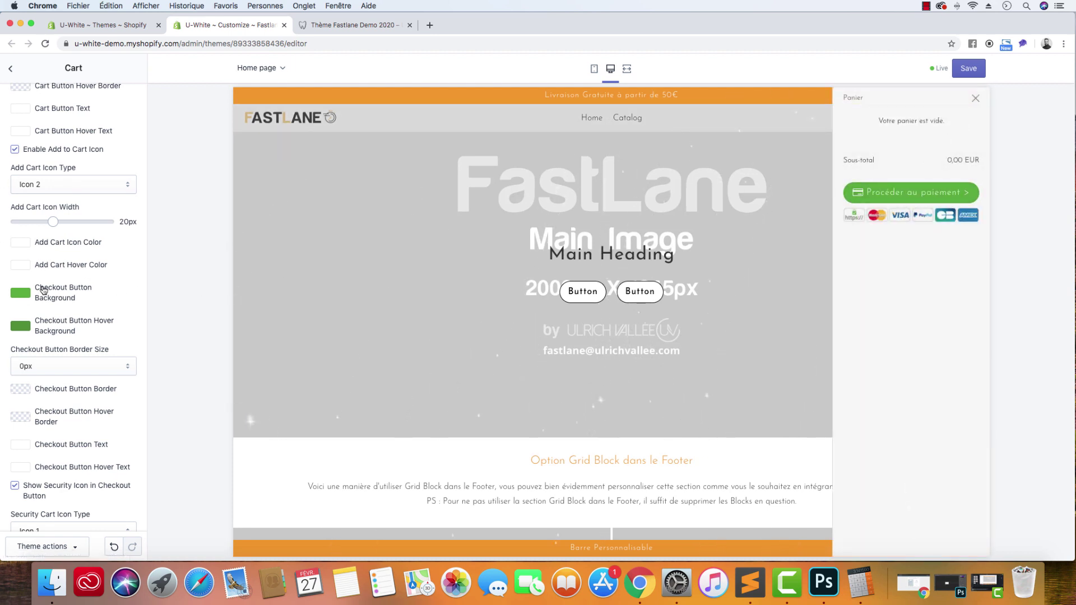
pyautogui.click(26, 294)
pyautogui.click(31, 353)
pyautogui.click(38, 438)
pyautogui.click(307, 257)
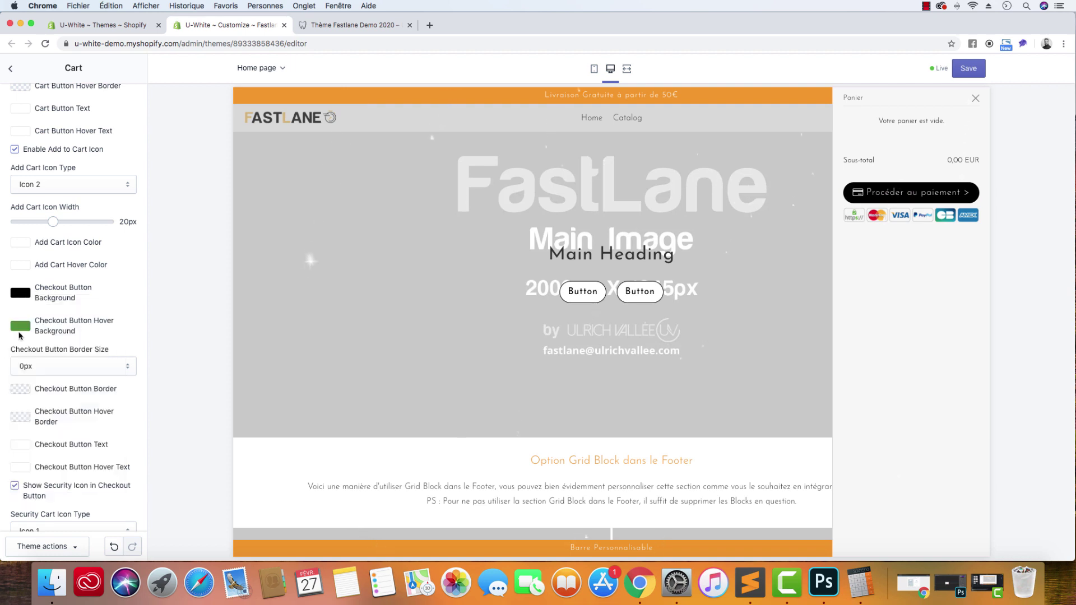
# - Set the Checkout Button Hover Background to the recently used dark grey #30343A
pyautogui.click(20, 325)
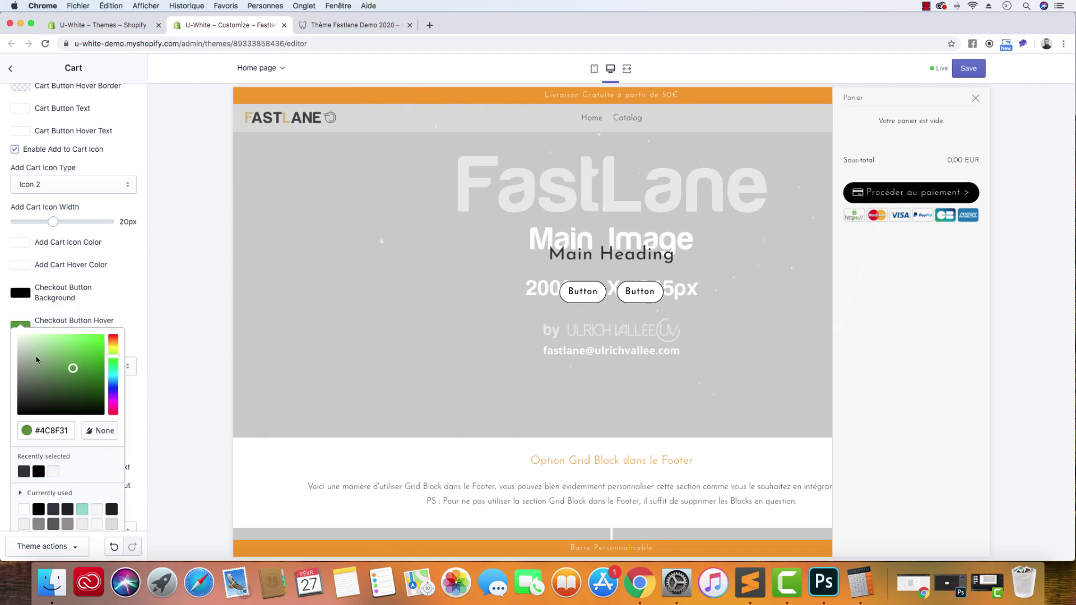
pyautogui.click(30, 387)
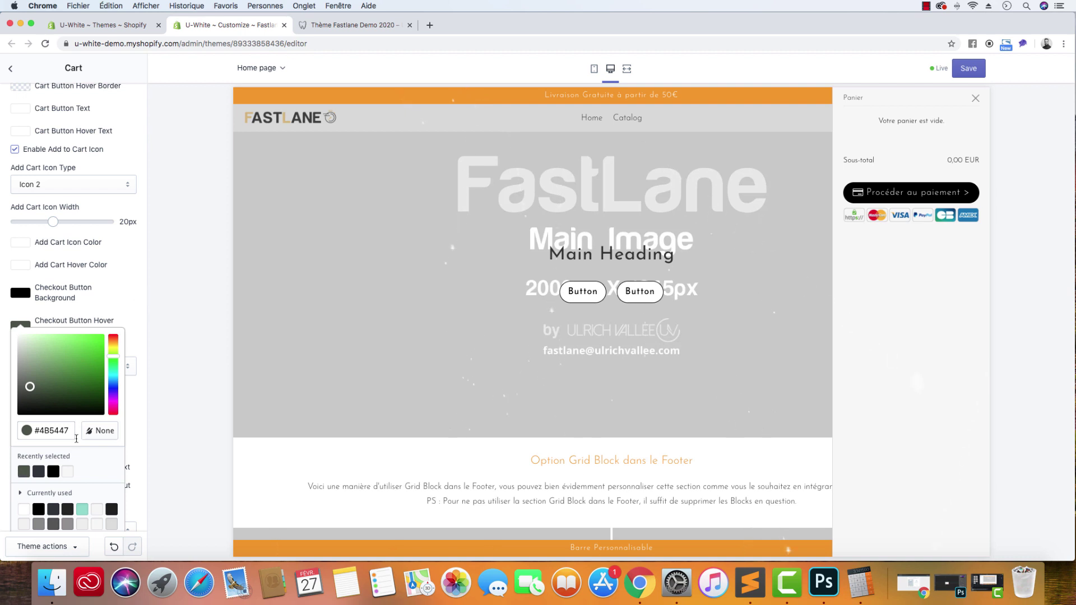
pyautogui.click(39, 472)
pyautogui.click(141, 276)
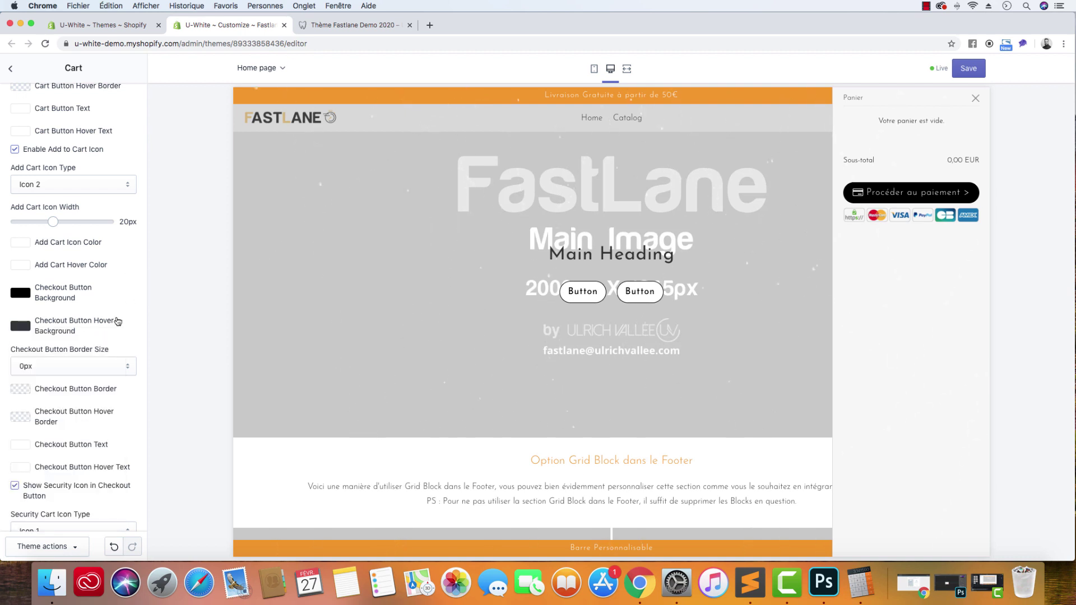
# - Reduce the cart's Text Font Size to 13px
pyautogui.scroll(-3, 119, 325)
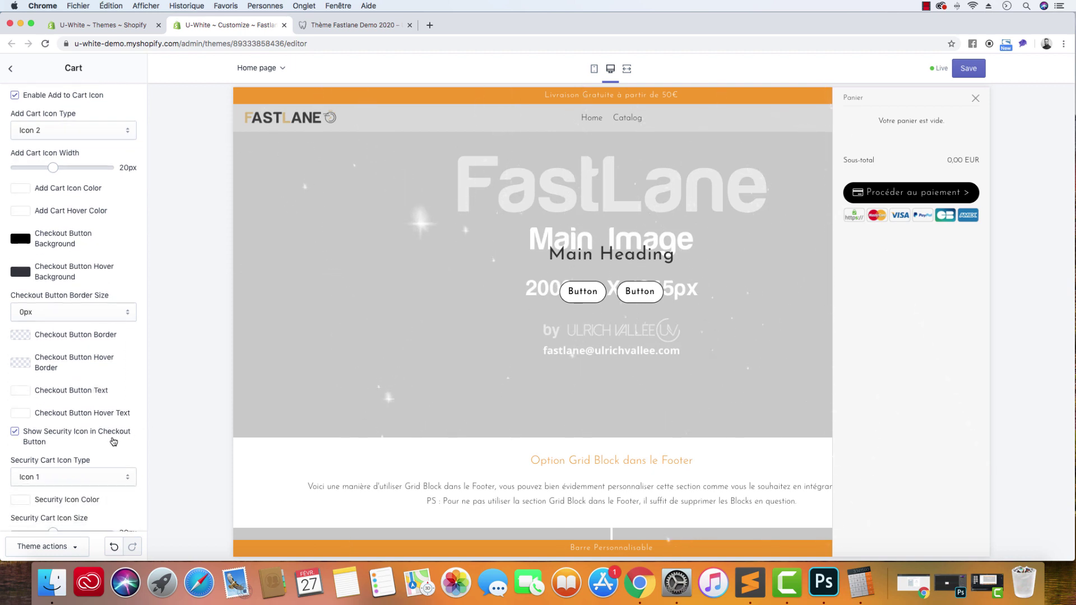
pyautogui.scroll(-4, 109, 443)
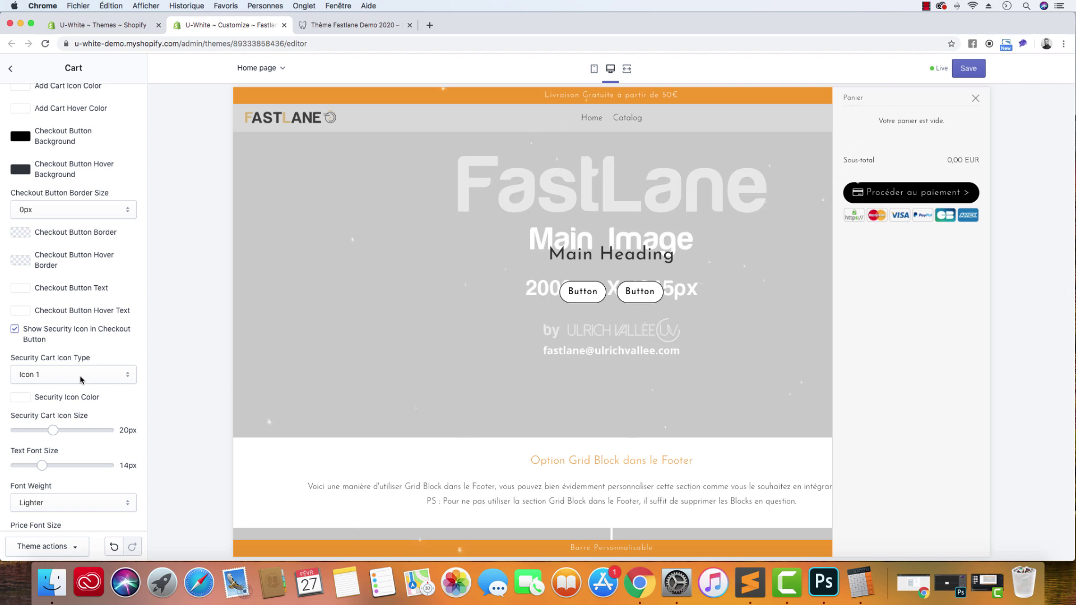
pyautogui.scroll(1, 84, 377)
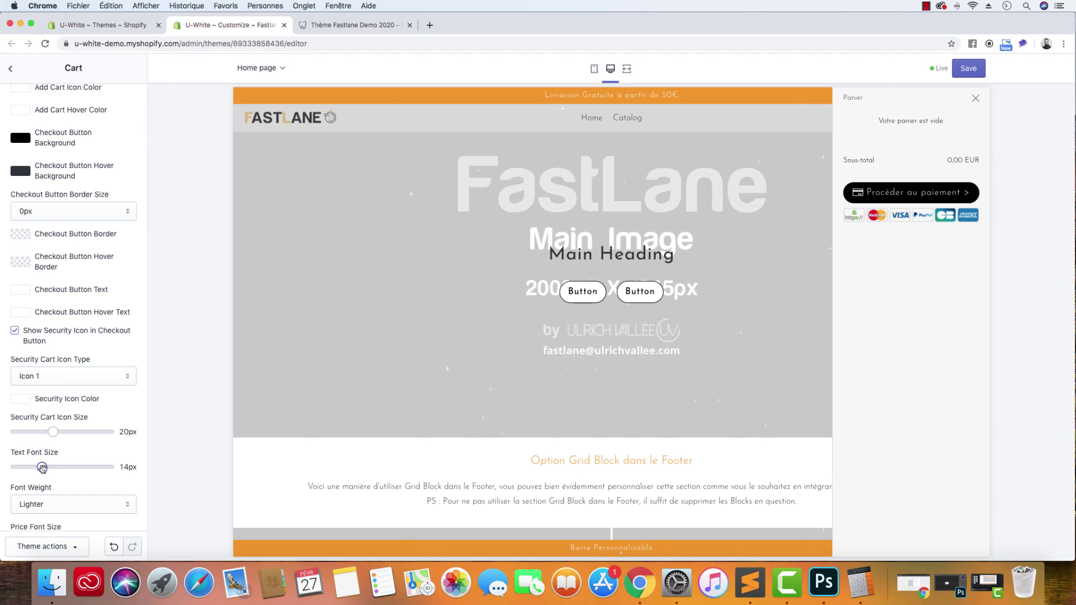
pyautogui.moveTo(40, 468); pyautogui.dragTo(39, 468)
pyautogui.scroll(-2, 50, 457)
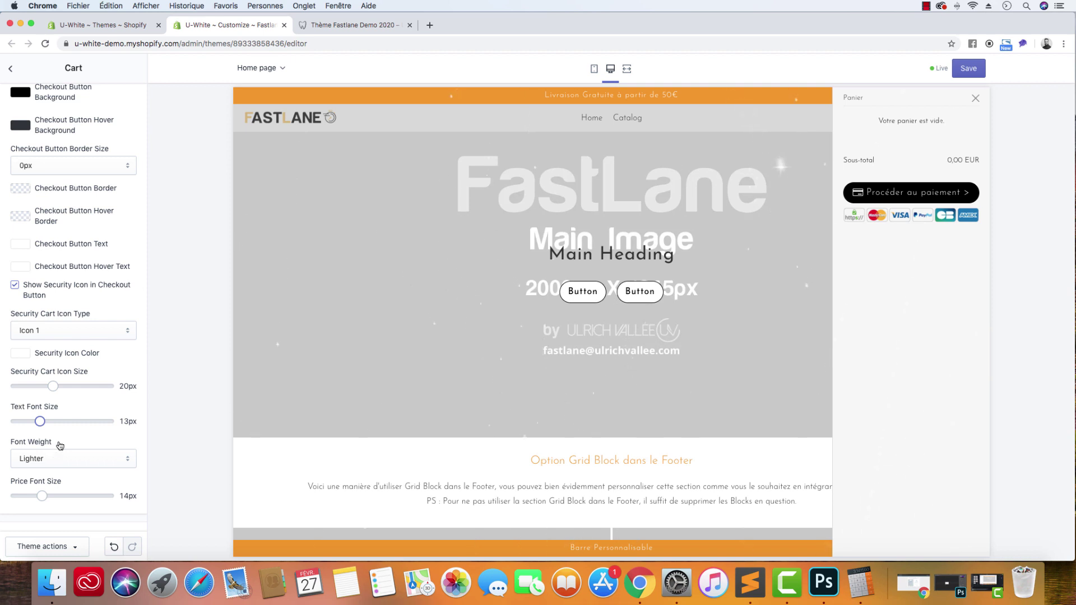
# - Set both the Cart Icon Color and the Cart Icon Text Color of the mobile cart header to black
pyautogui.scroll(-1, 56, 448)
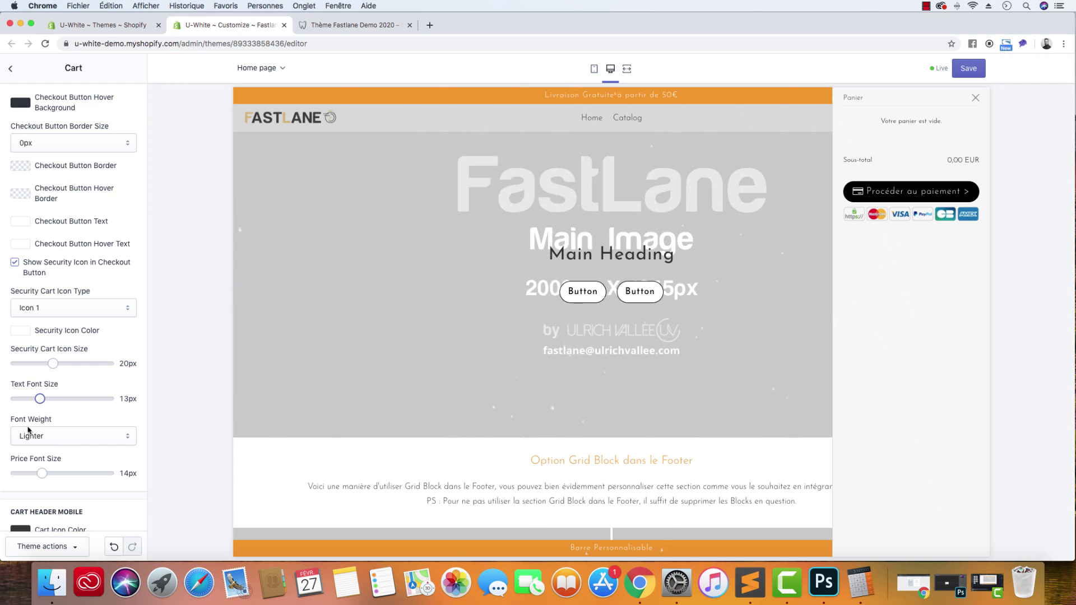
pyautogui.scroll(-5, 56, 438)
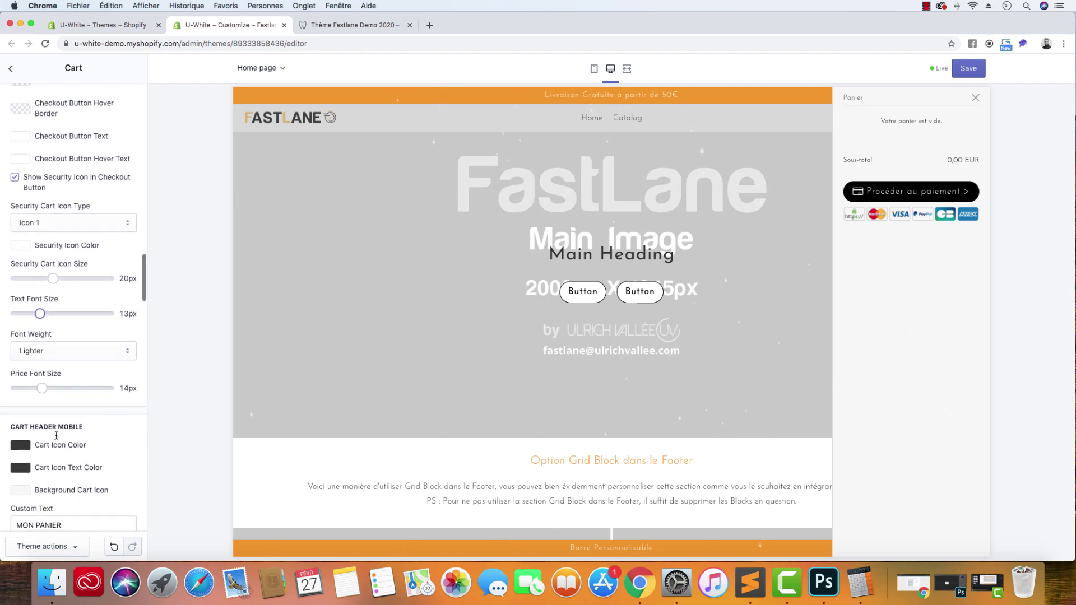
pyautogui.scroll(-1, 68, 437)
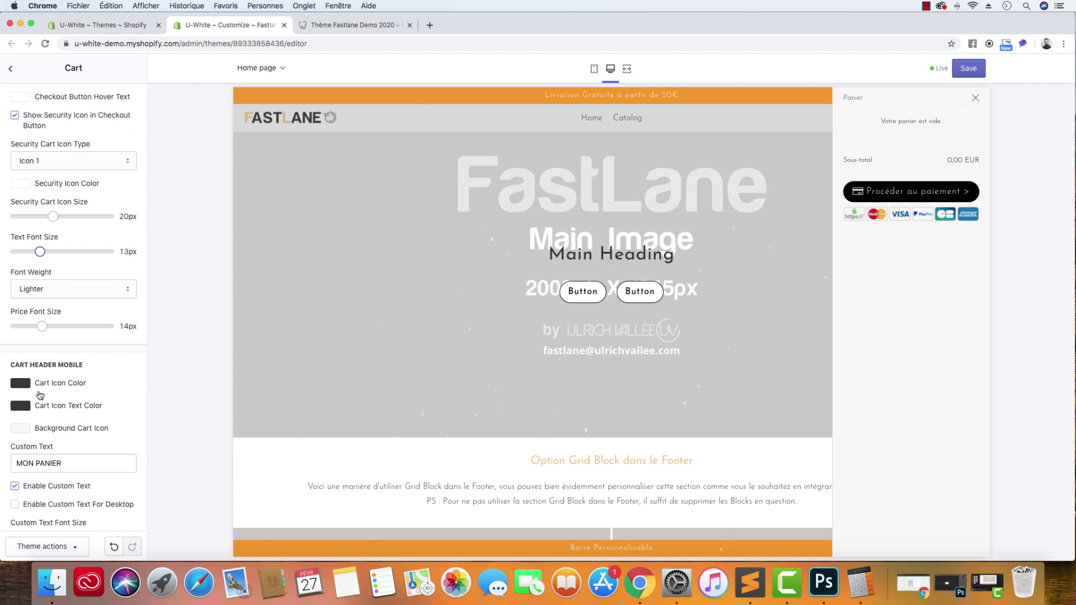
pyautogui.click(22, 384)
pyautogui.click(32, 447)
pyautogui.moveTo(8, 485); pyautogui.dragTo(3, 496)
pyautogui.click(3, 496)
pyautogui.click(25, 410)
pyautogui.click(171, 367)
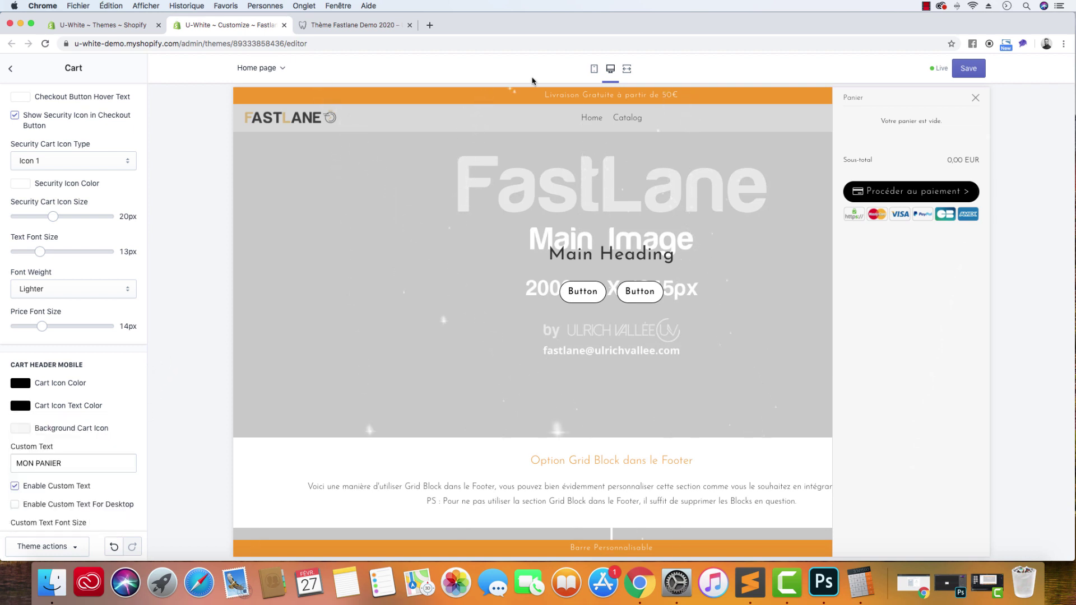
# - Switch the store preview to mobile view and close the slide cart so the mobile cart header can be checked
pyautogui.click(593, 71)
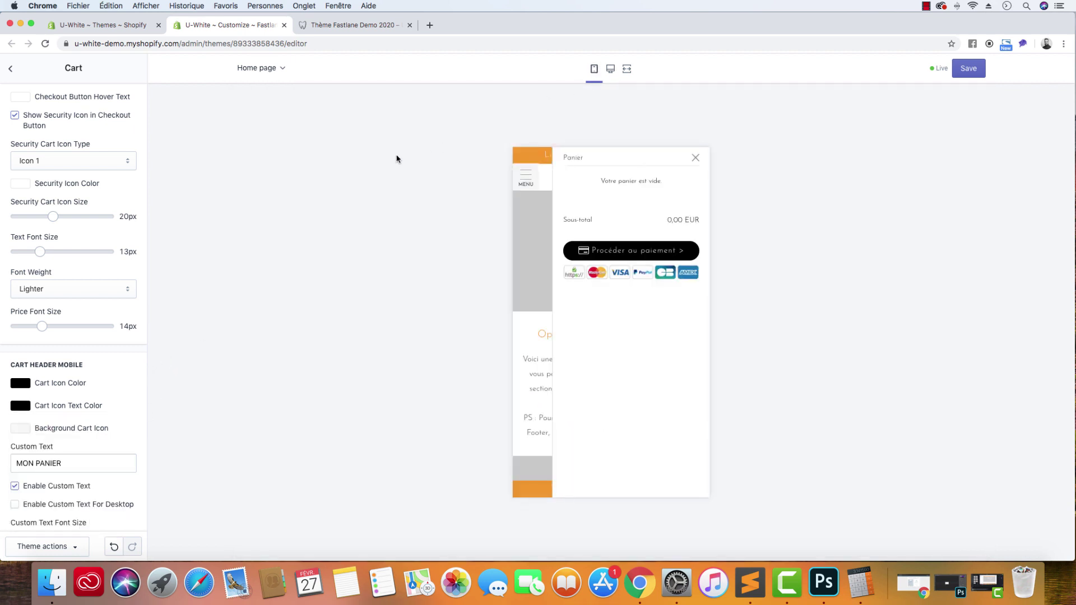
pyautogui.scroll(-5, 51, 437)
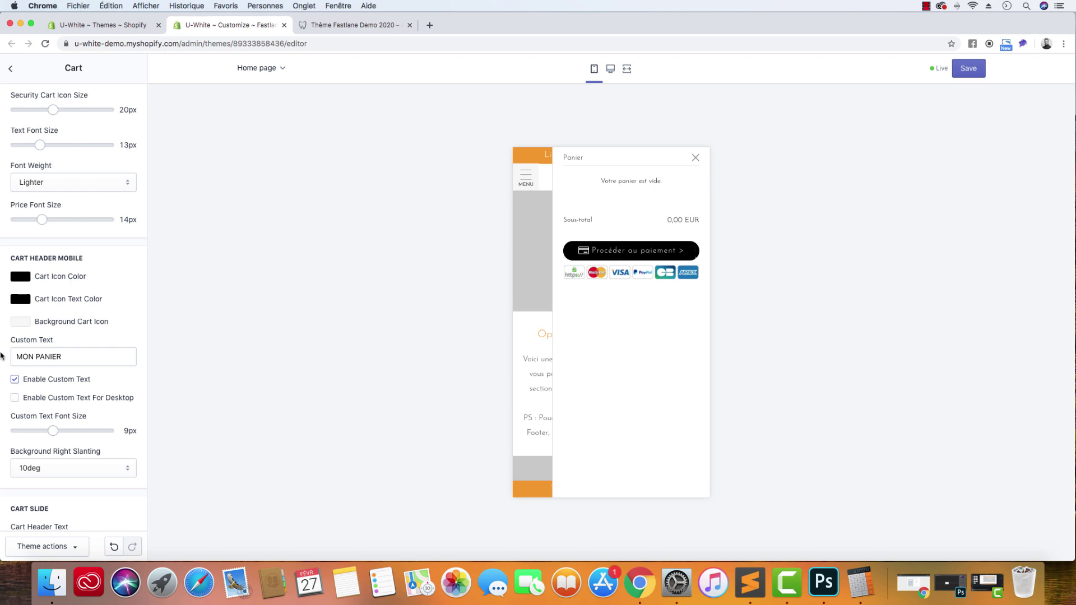
pyautogui.click(25, 323)
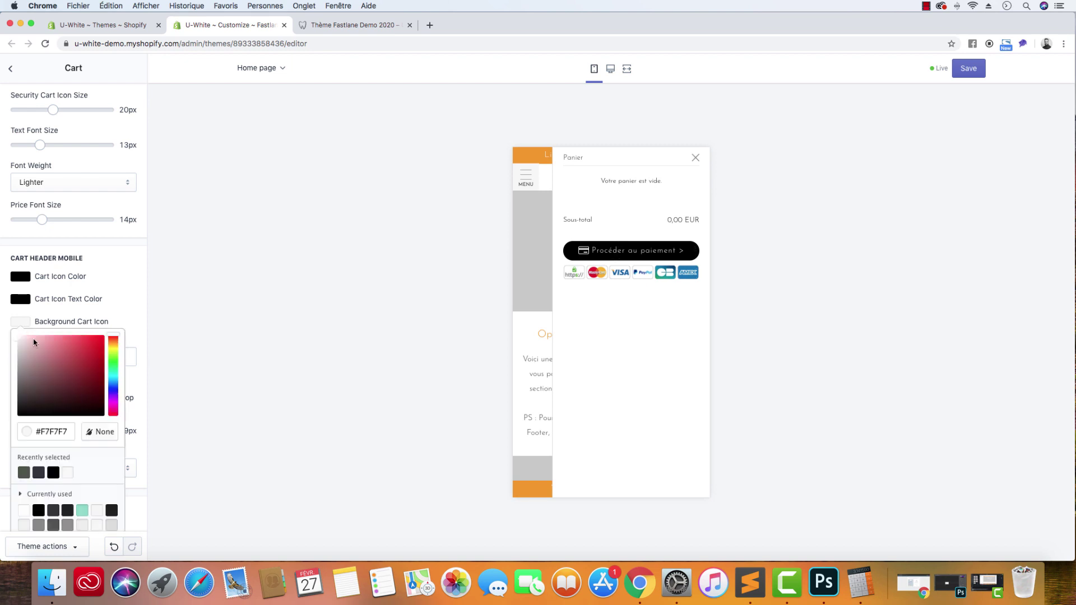
pyautogui.click(146, 290)
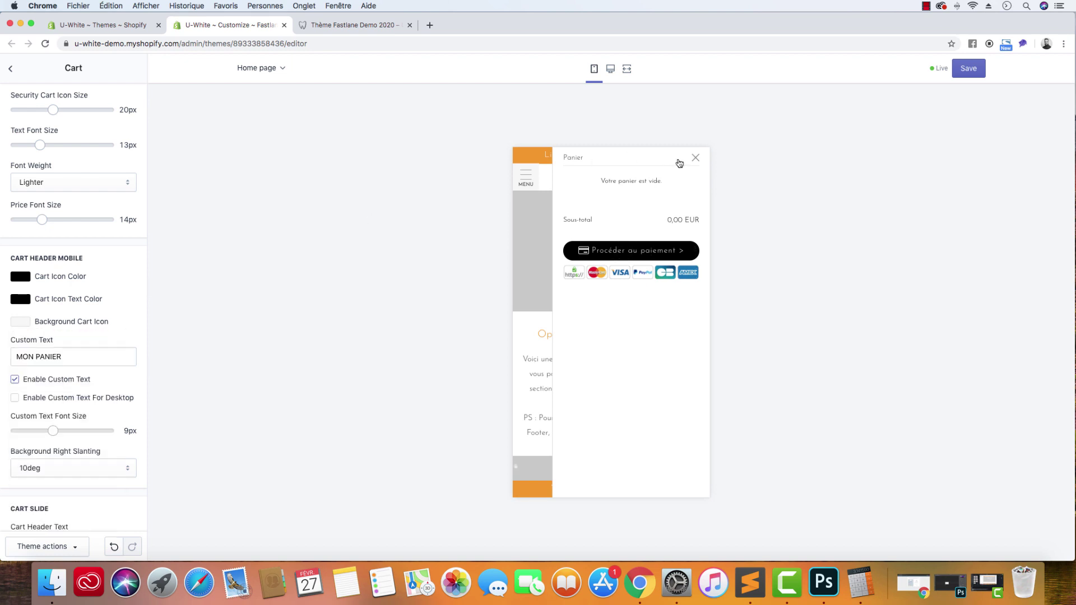
pyautogui.click(695, 158)
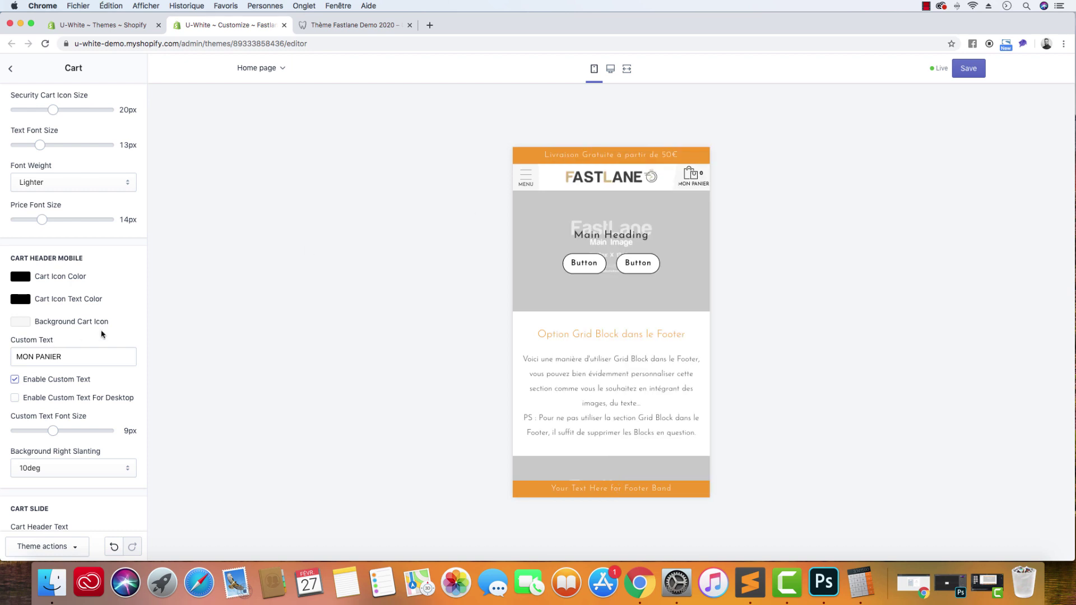
# - Disable the MON PANIER custom text in the Cart Header Mobile settings
pyautogui.click(15, 380)
pyautogui.moveTo(84, 258); pyautogui.dragTo(29, 258)
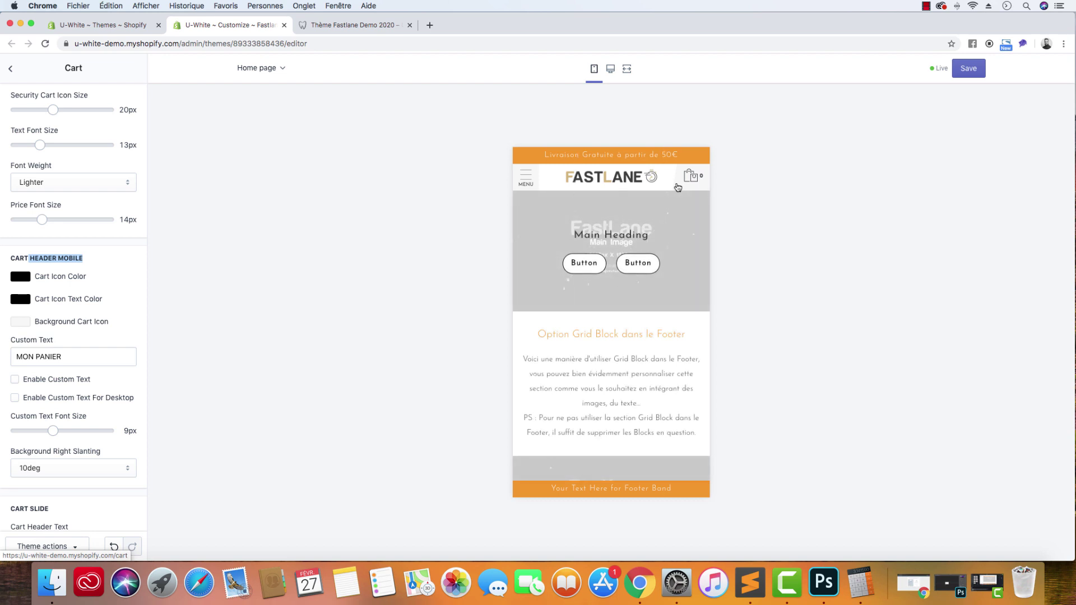
pyautogui.click(144, 280)
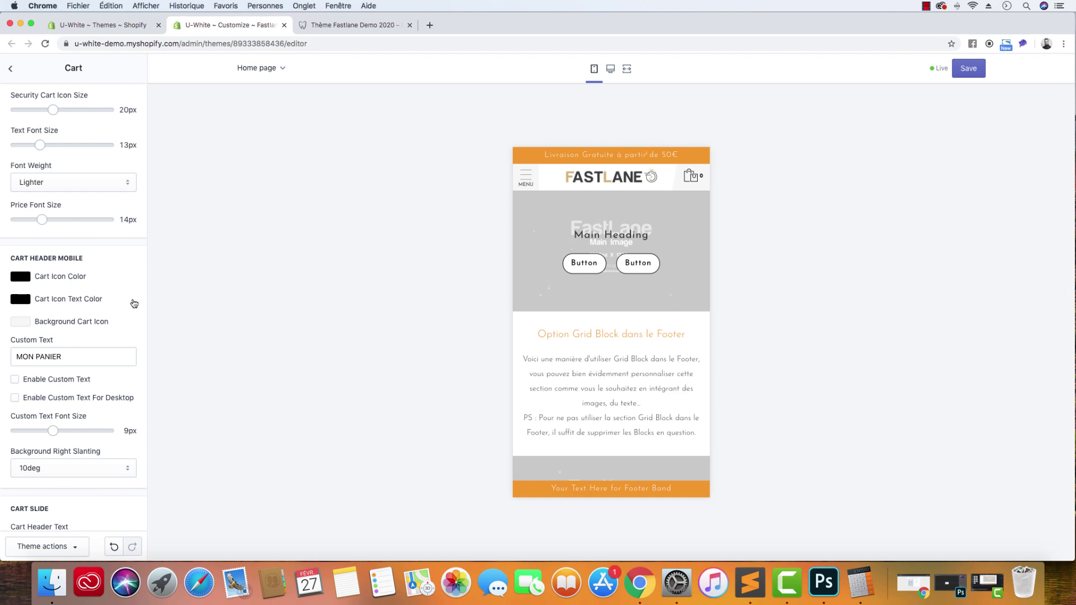
# - Set the Color Cart Header text of the Cart Slide section to black
pyautogui.scroll(-6, 135, 304)
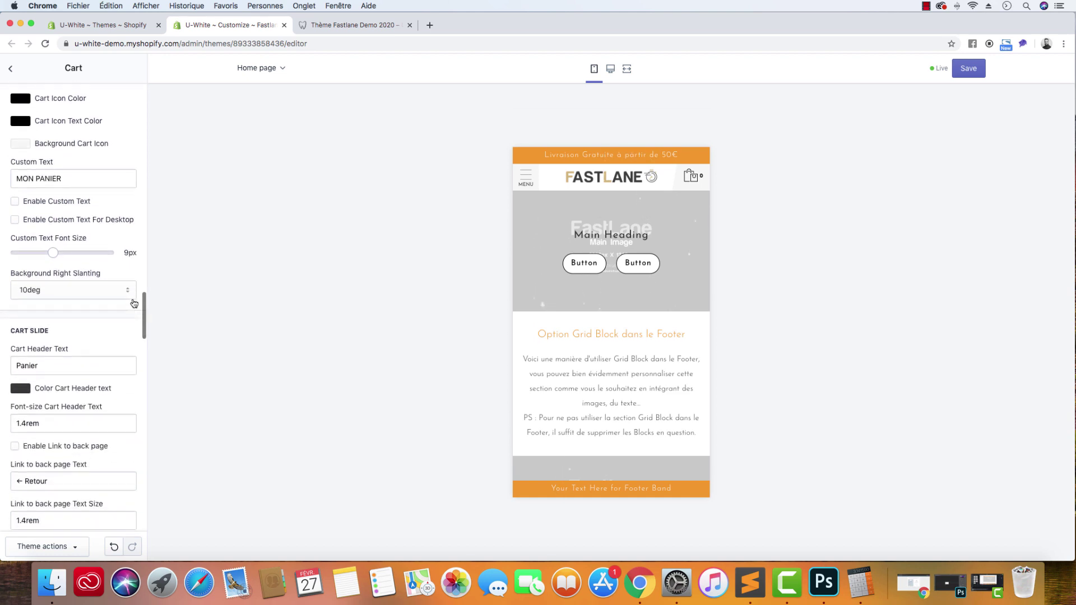
pyautogui.scroll(-2, 129, 307)
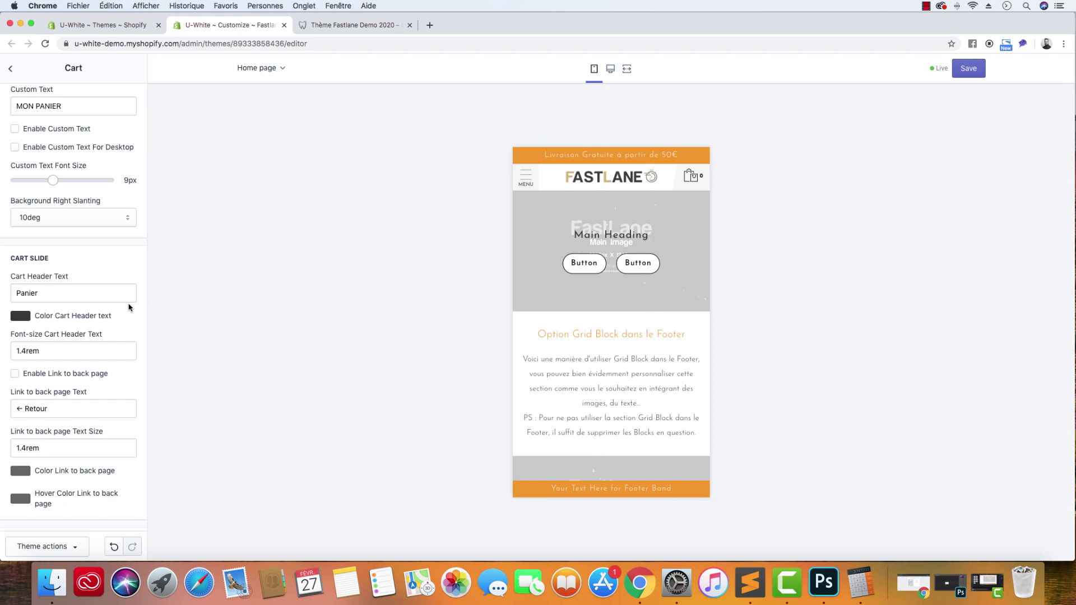
pyautogui.click(21, 316)
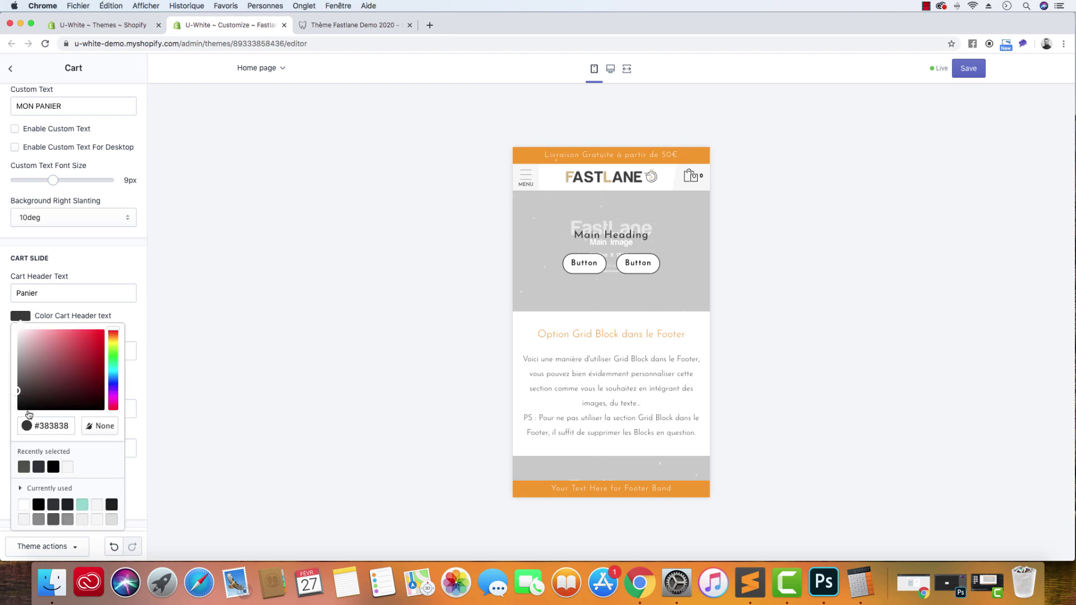
pyautogui.moveTo(28, 415); pyautogui.dragTo(2, 431)
pyautogui.click(160, 318)
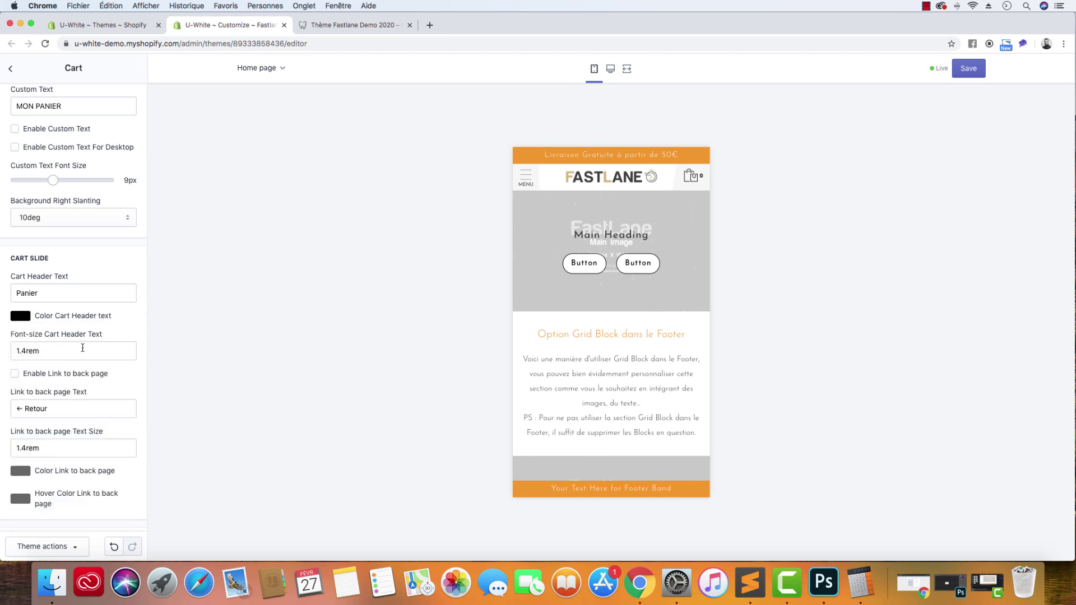
# - Set the Color Link to back page of the Cart Slide section to black
pyautogui.scroll(-3, 90, 359)
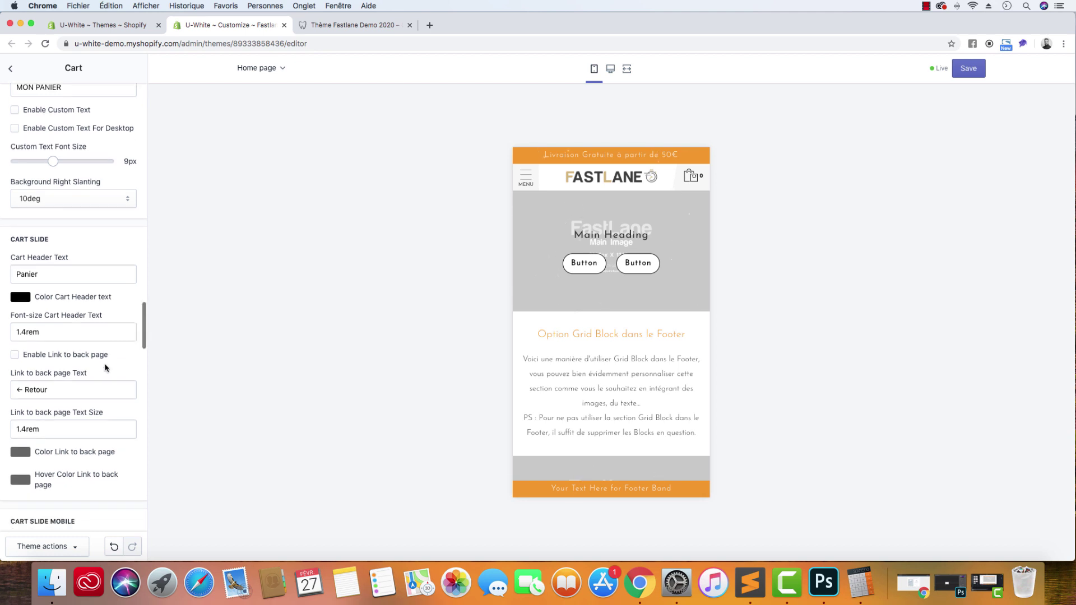
pyautogui.click(23, 402)
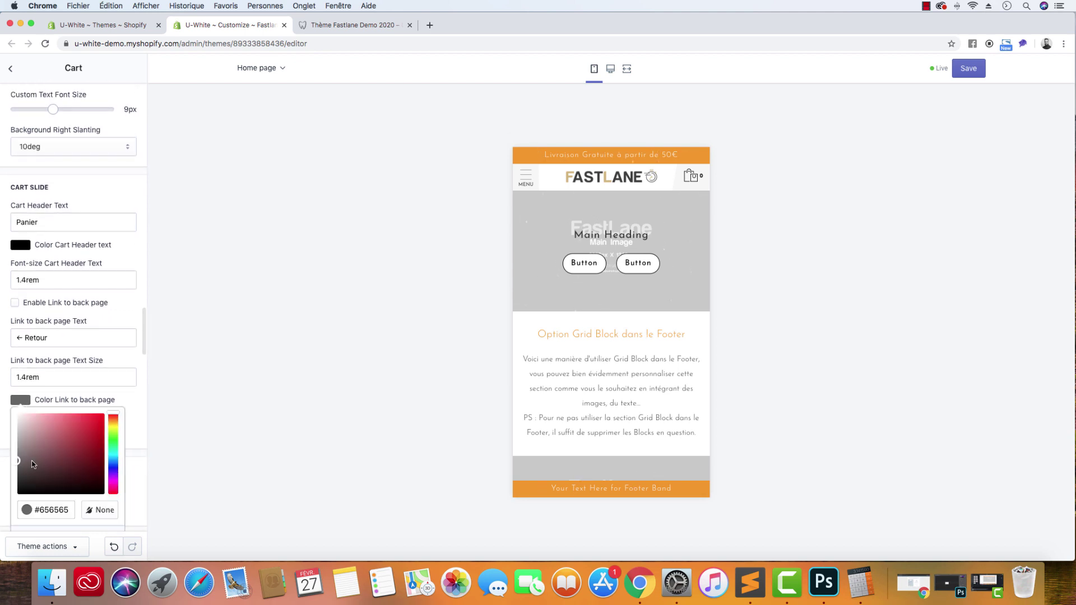
pyautogui.moveTo(33, 462); pyautogui.dragTo(2, 518)
pyautogui.click(2, 518)
pyautogui.scroll(1, 1, 518)
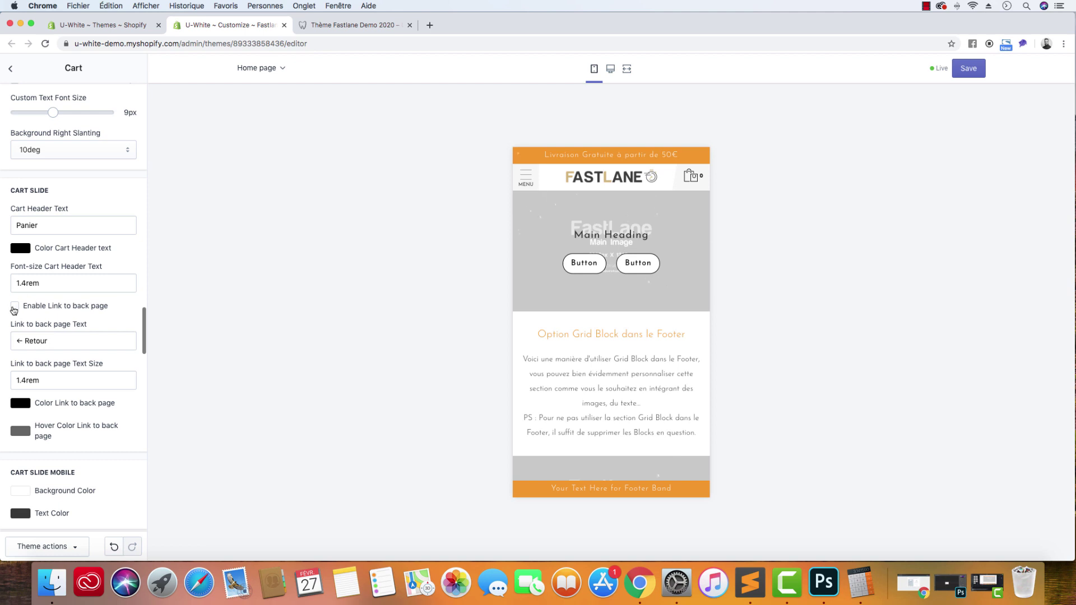
# - Check the slide cart's header in the mobile preview and enable the link to back page
pyautogui.click(694, 179)
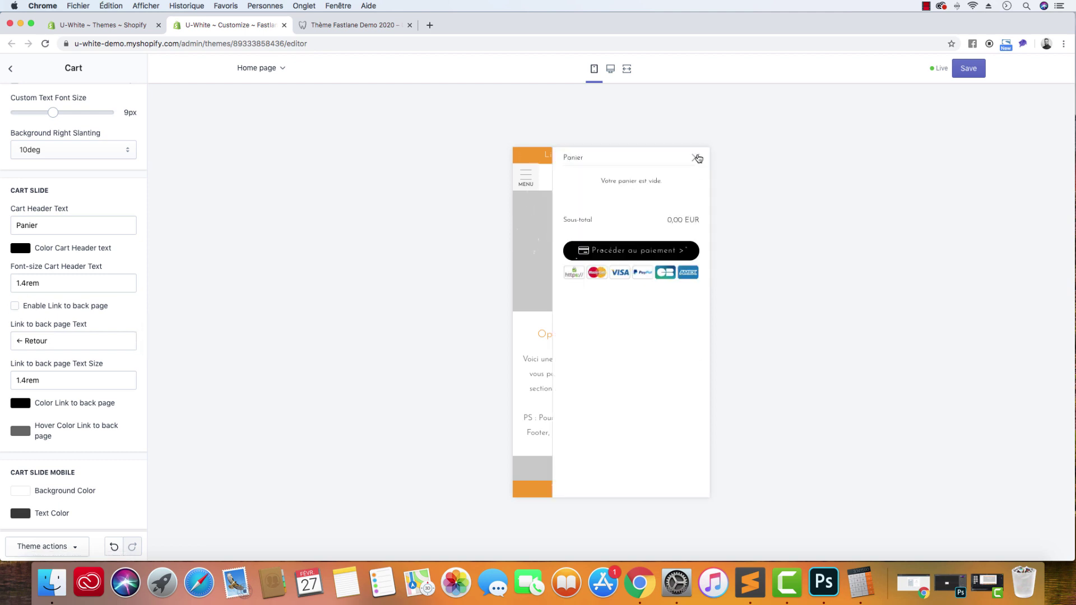
pyautogui.click(696, 159)
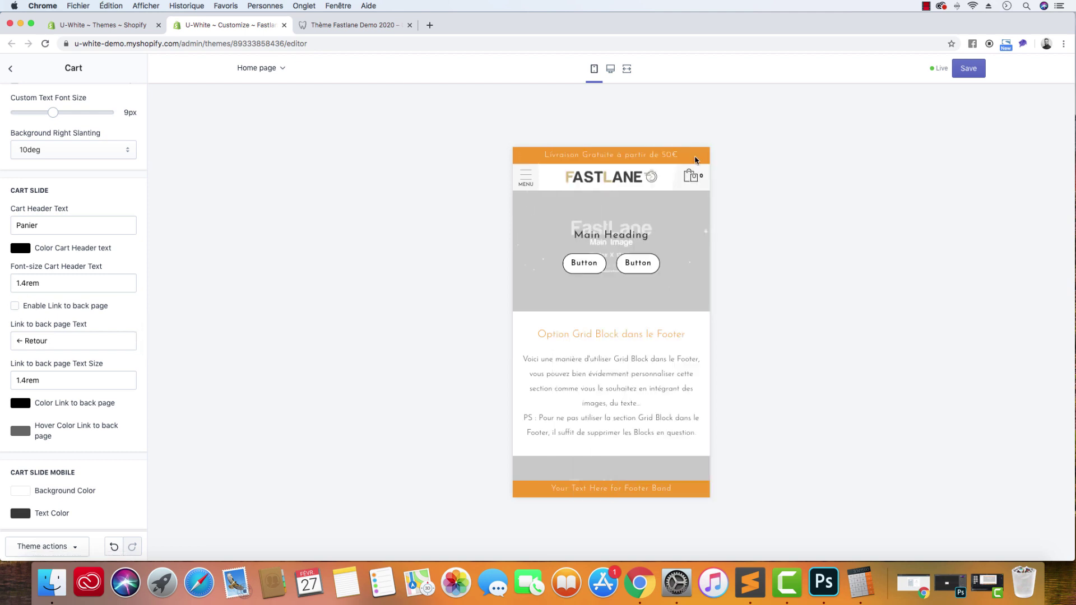
pyautogui.click(14, 305)
# - Set the Hover Color Link to back page to the recently used dark grey #30343A
pyautogui.click(28, 431)
pyautogui.scroll(-3, 29, 435)
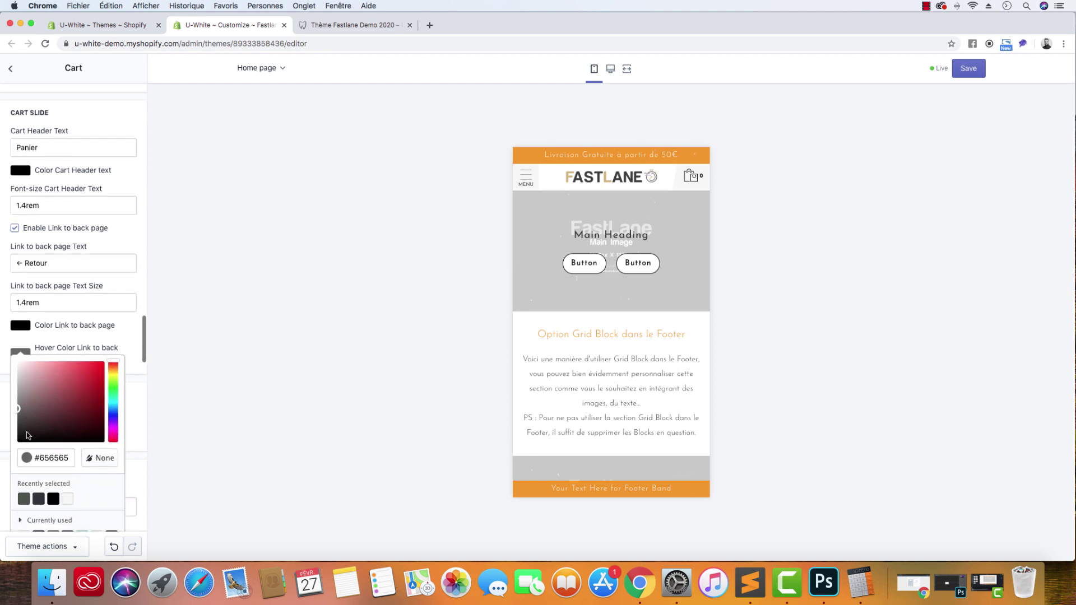
pyautogui.click(39, 496)
pyautogui.click(225, 403)
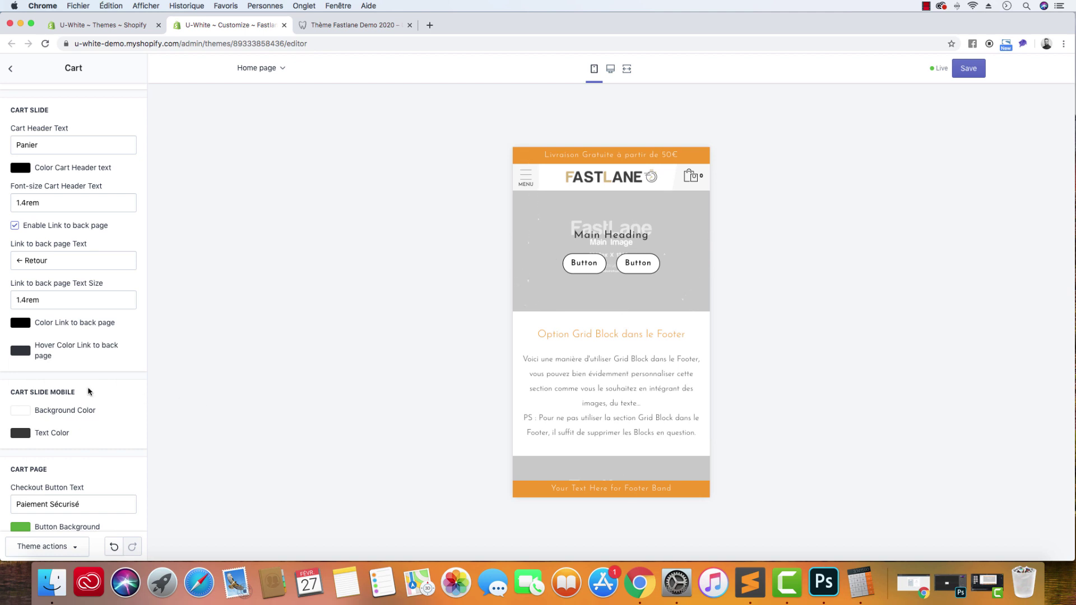
pyautogui.scroll(-2, 89, 391)
pyautogui.click(23, 315)
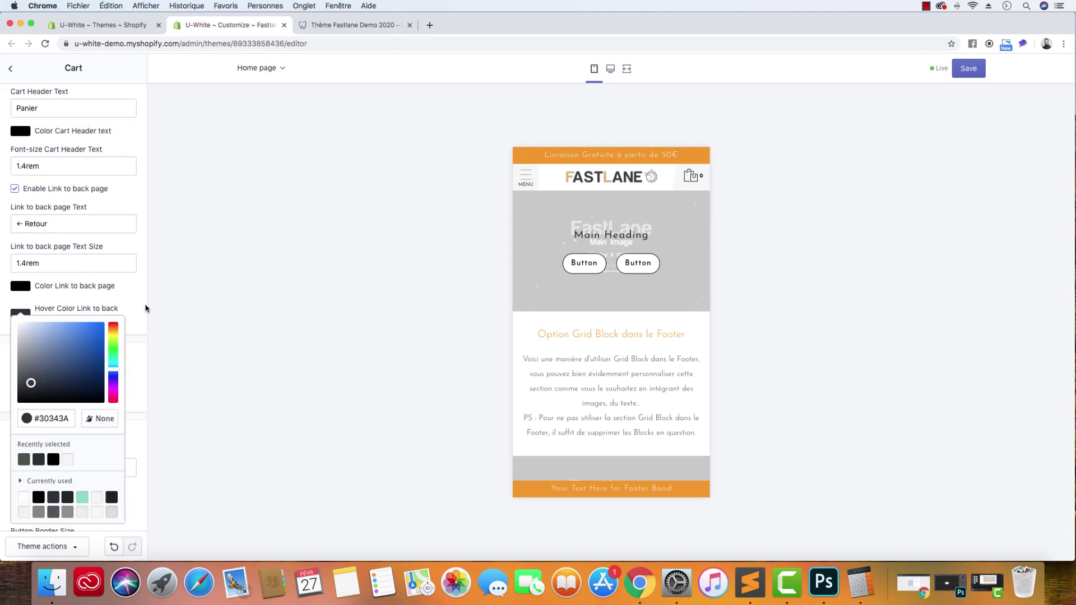
pyautogui.click(141, 314)
# - Open the slide cart in the mobile preview and set the Cart Slide Mobile Background Color to #F7F7F7
pyautogui.scroll(-5, 78, 348)
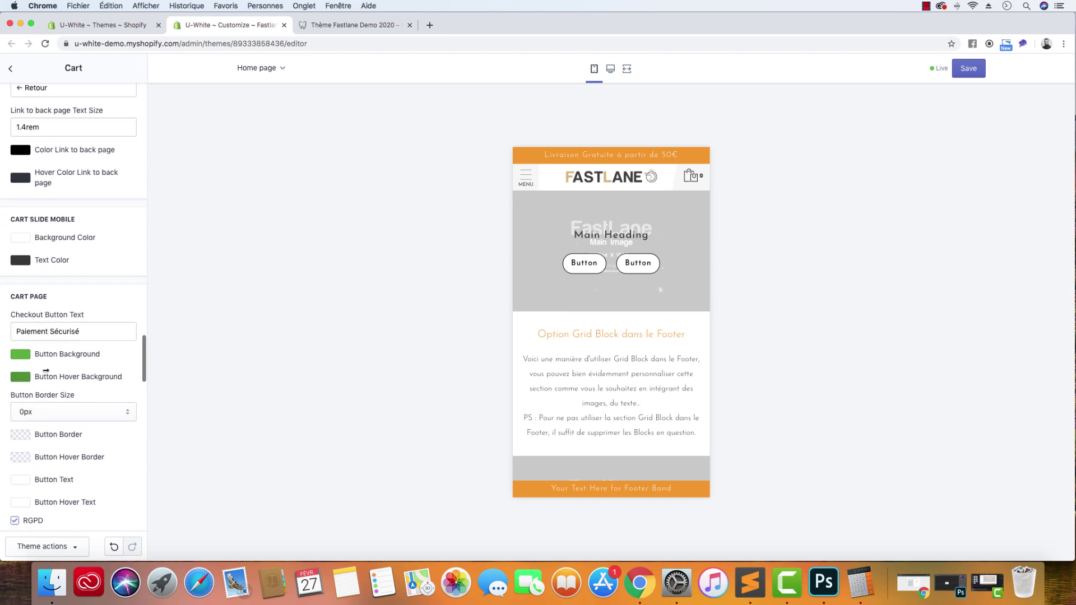
pyautogui.click(689, 177)
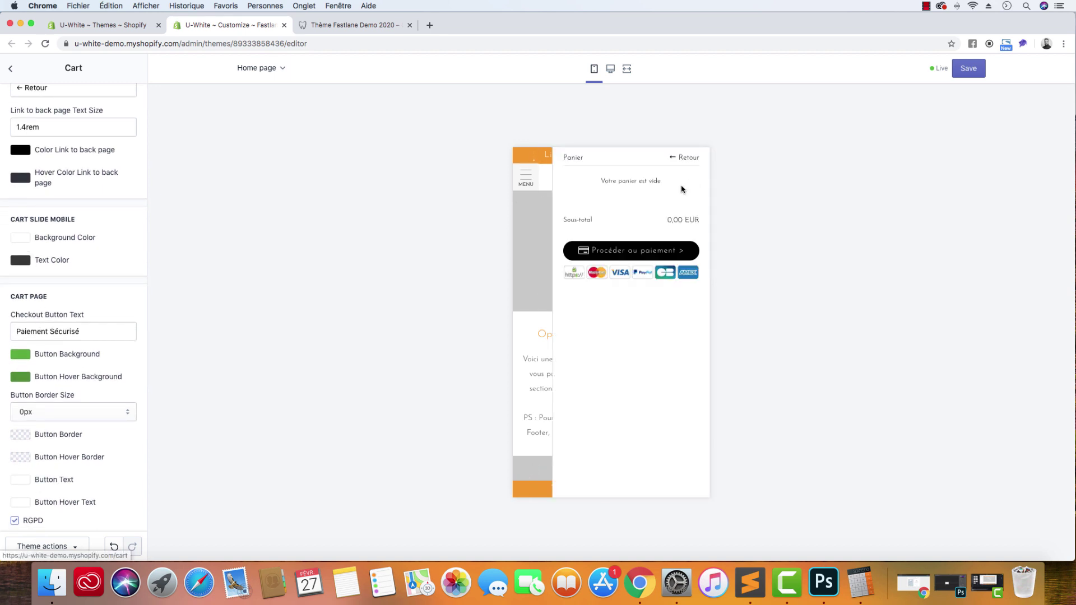
pyautogui.click(20, 237)
pyautogui.moveTo(45, 347); pyautogui.dragTo(96, 351)
pyautogui.write('F7F7F7')
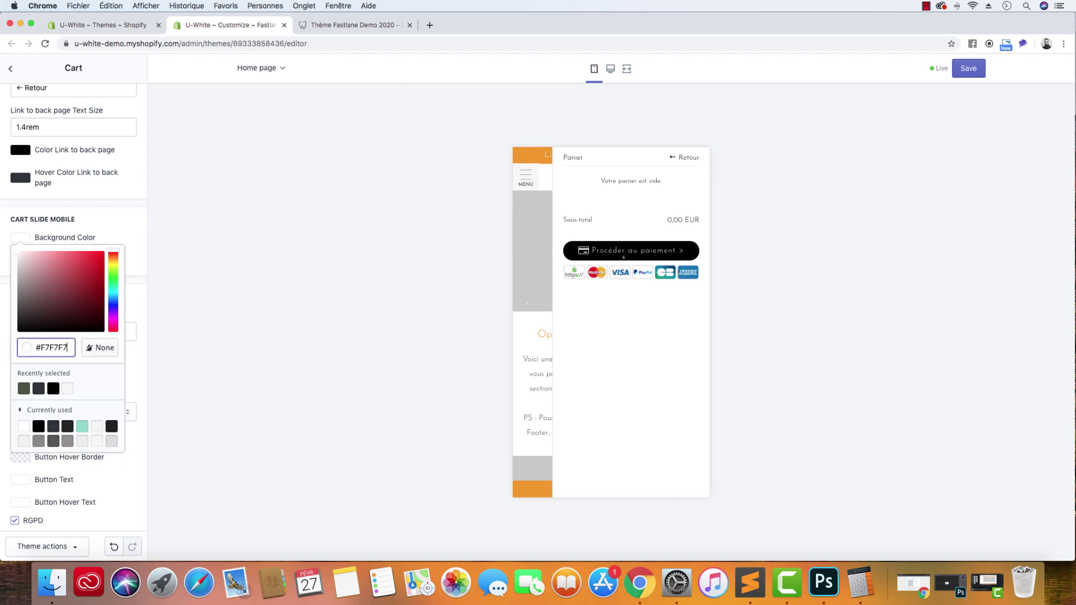
pyautogui.click(182, 272)
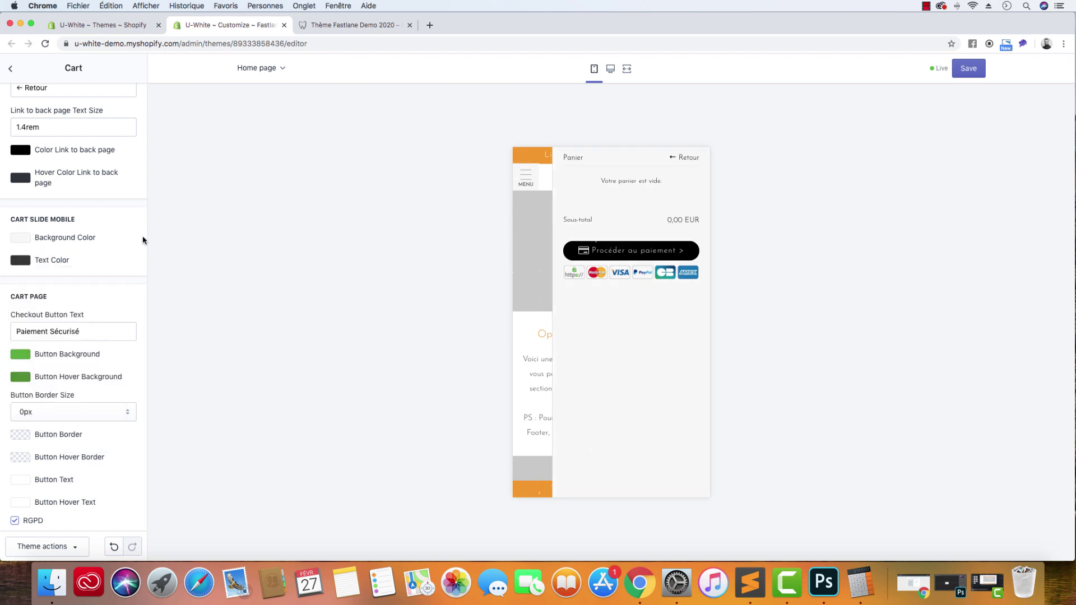
# - Set the Cart Slide Mobile Text Color to black #000000
pyautogui.click(19, 260)
pyautogui.moveTo(14, 342); pyautogui.dragTo(18, 354)
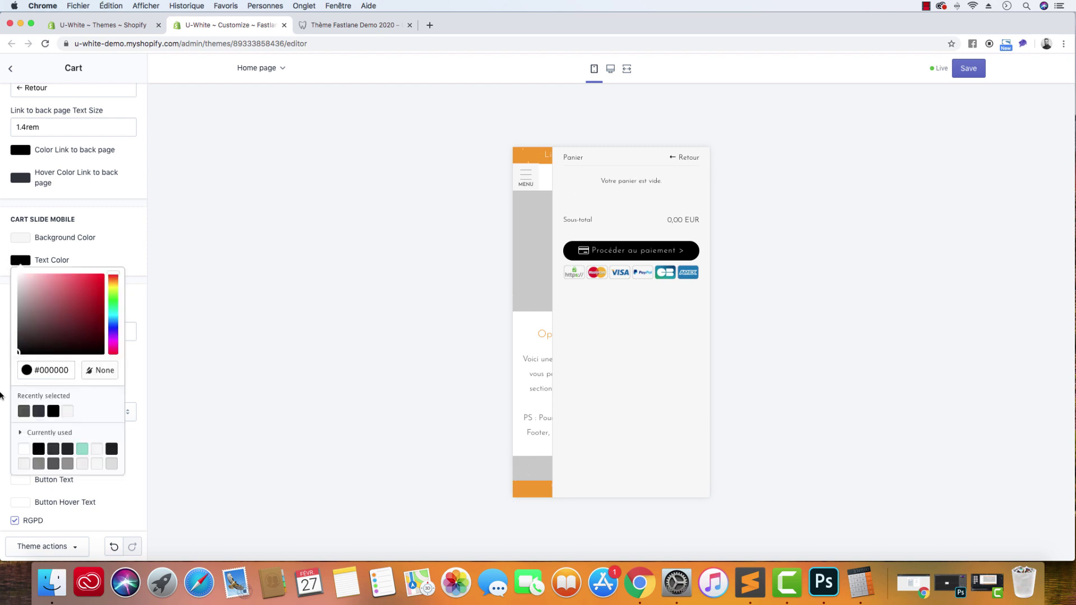
pyautogui.click(152, 318)
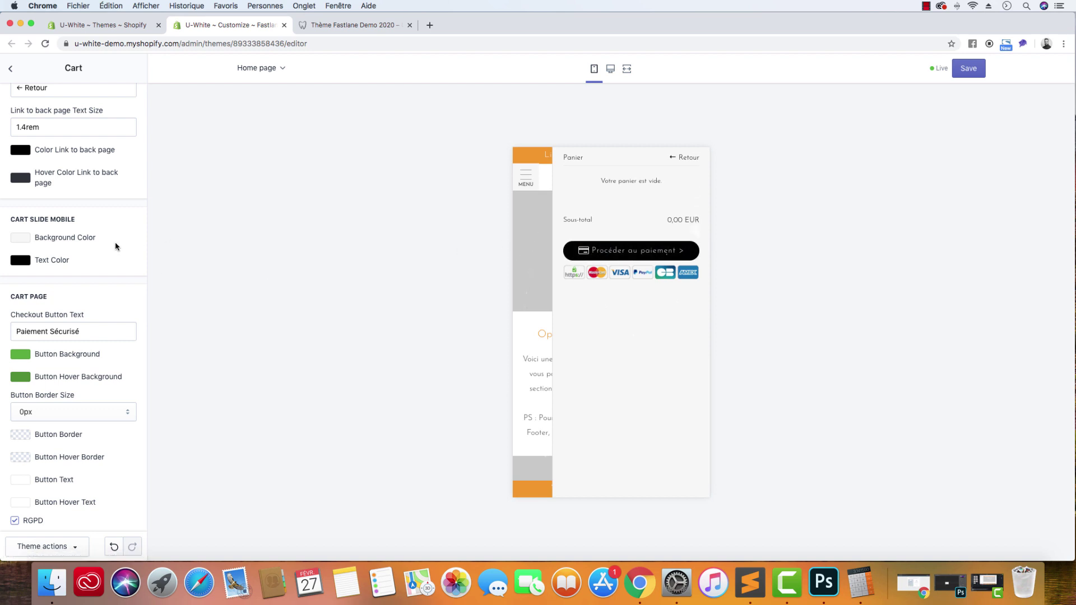
# - Switch the store preview back to desktop view and save the cart settings
pyautogui.scroll(20, 116, 247)
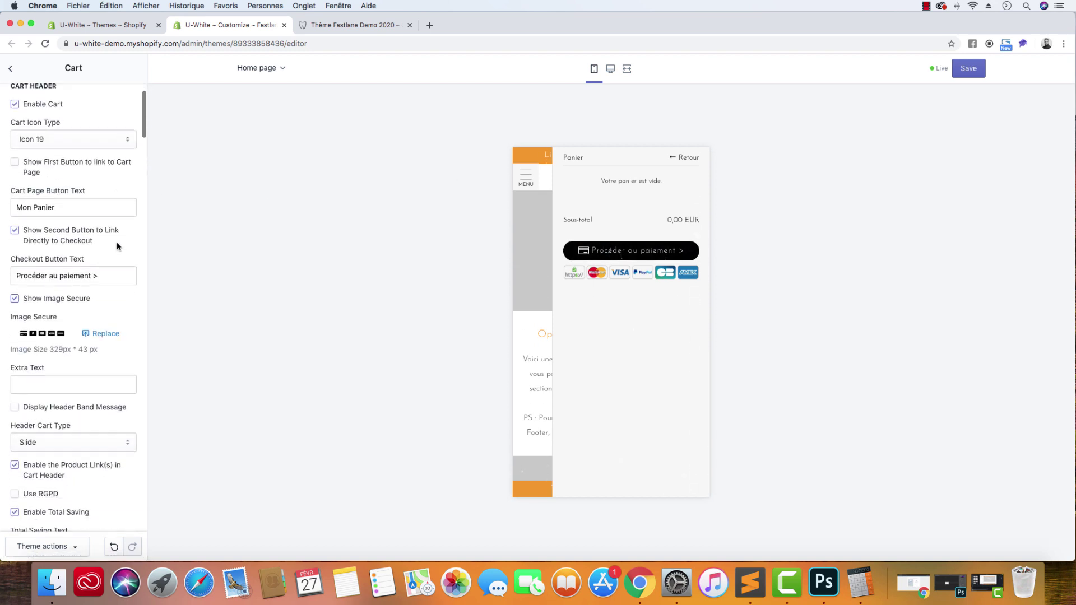
pyautogui.scroll(-3, 117, 247)
pyautogui.click(610, 69)
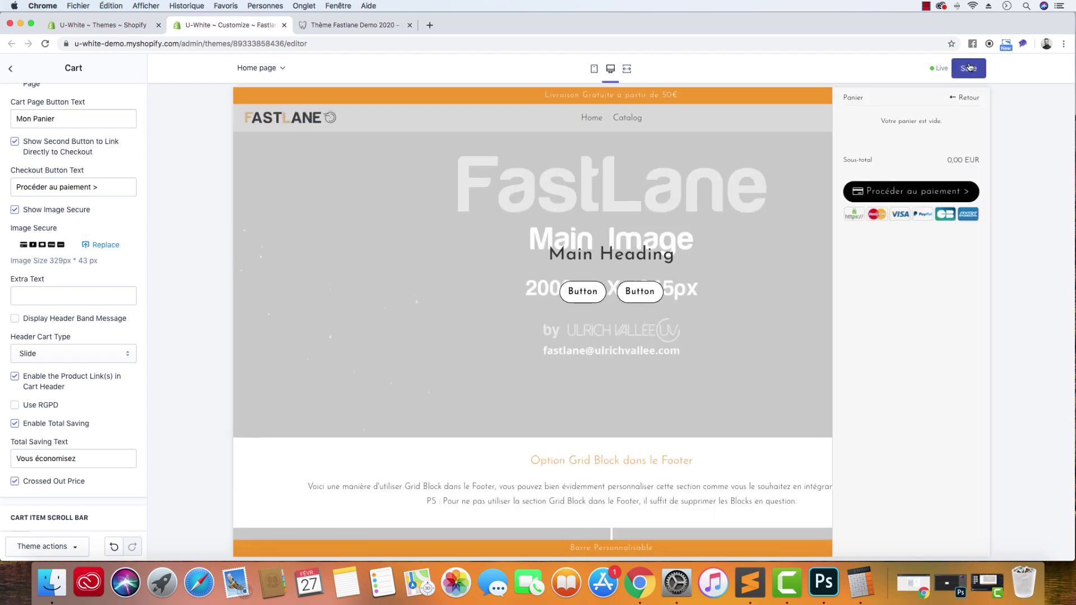
pyautogui.click(968, 68)
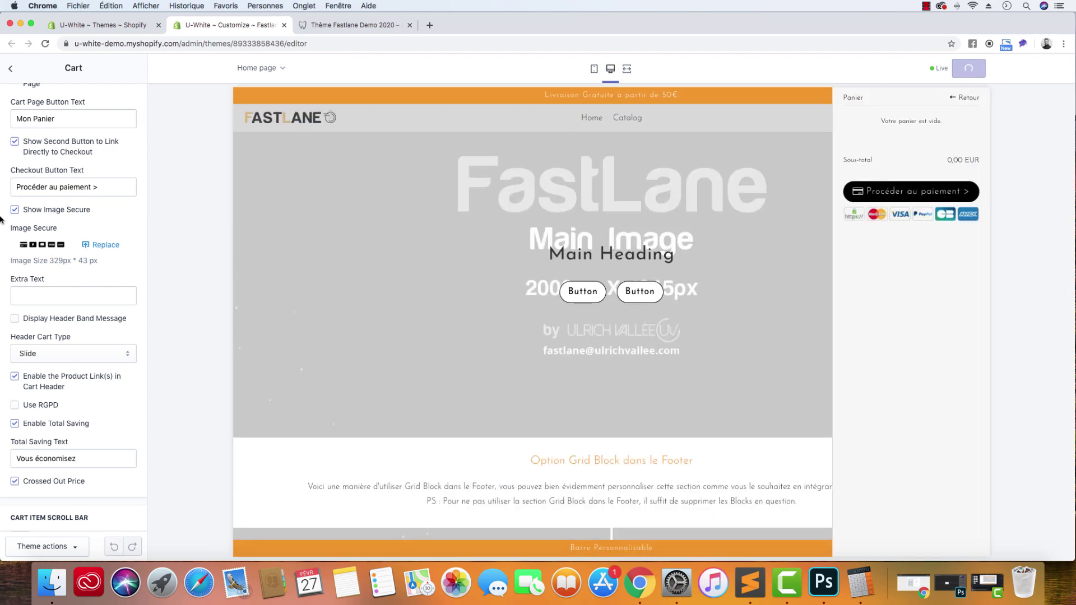
# - Review the cart settings from the Style section down to the Cart Page checkout button options
pyautogui.scroll(-10, 79, 261)
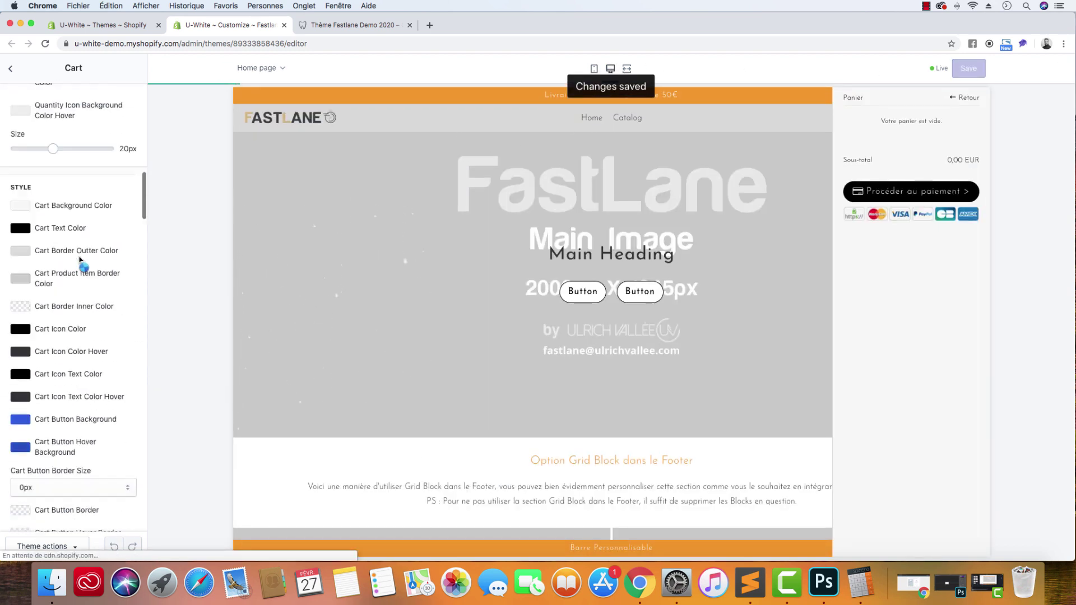
pyautogui.scroll(-15, 80, 259)
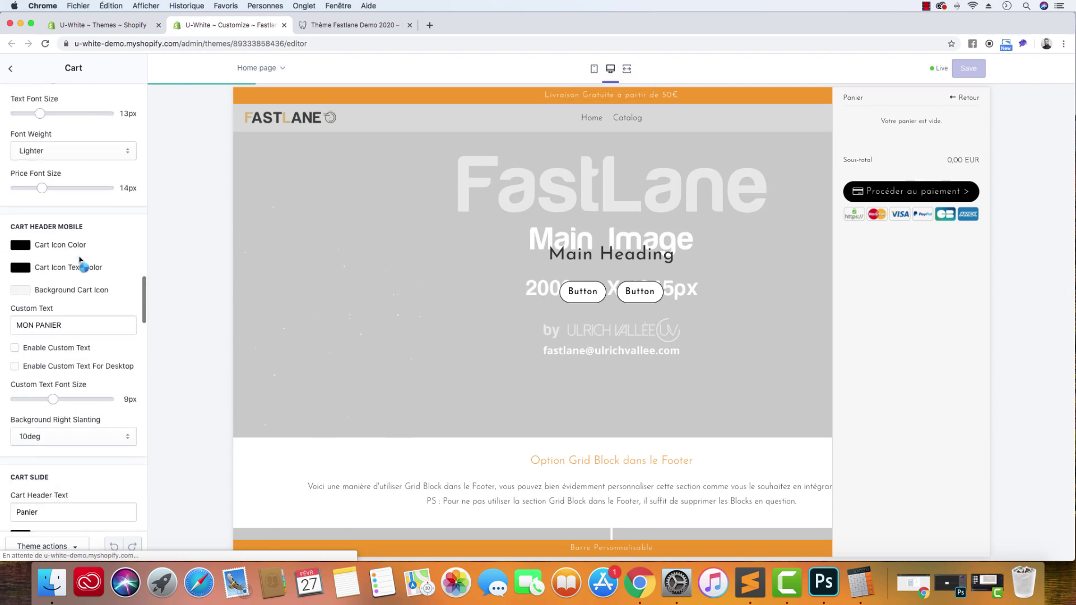
pyautogui.scroll(-8, 80, 259)
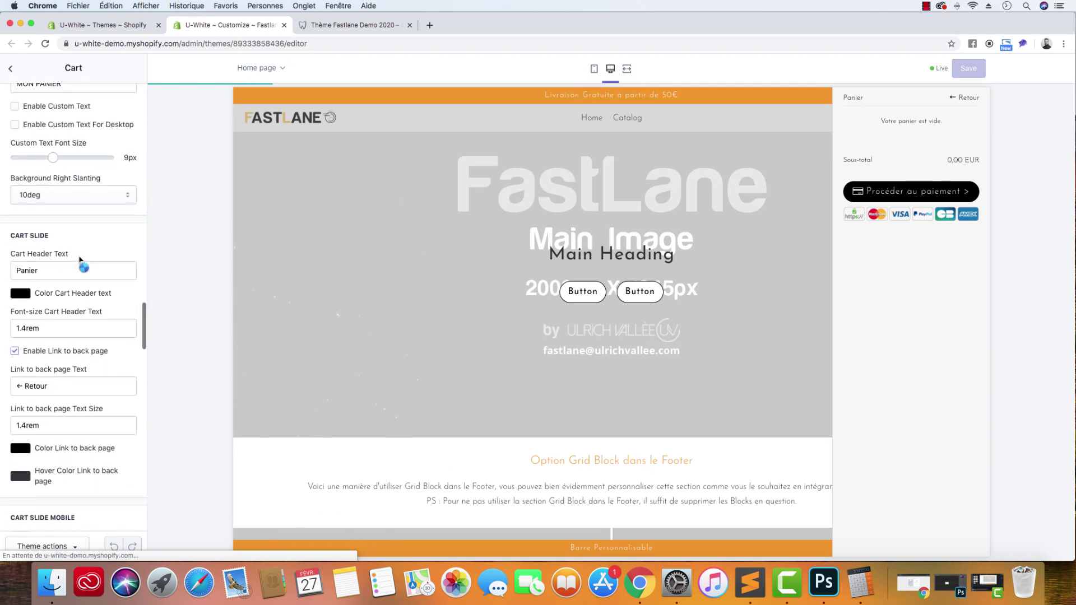
pyautogui.scroll(-10, 79, 259)
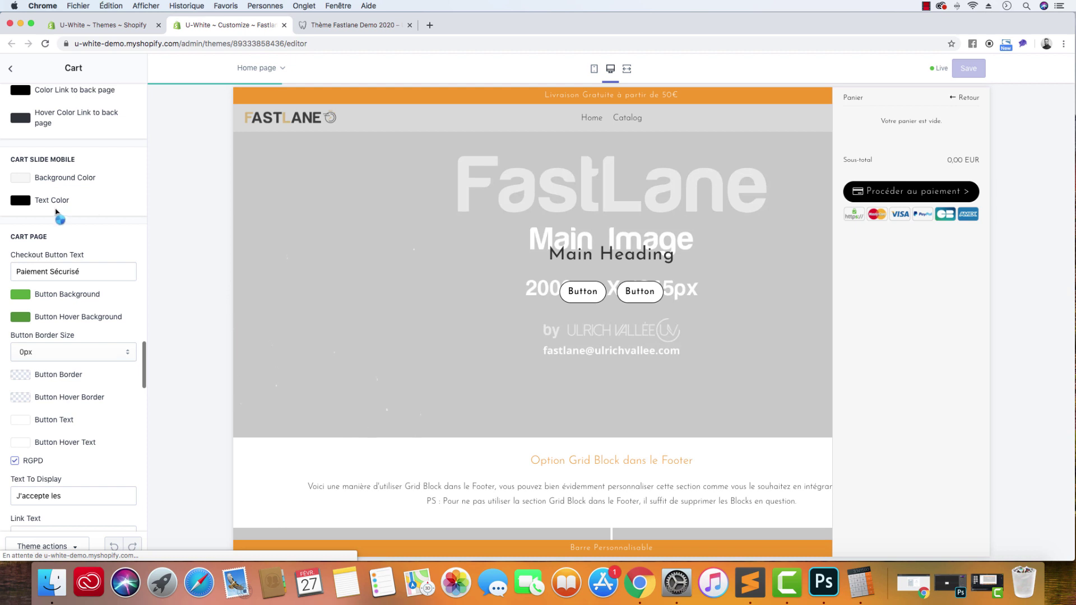
pyautogui.scroll(5, 56, 212)
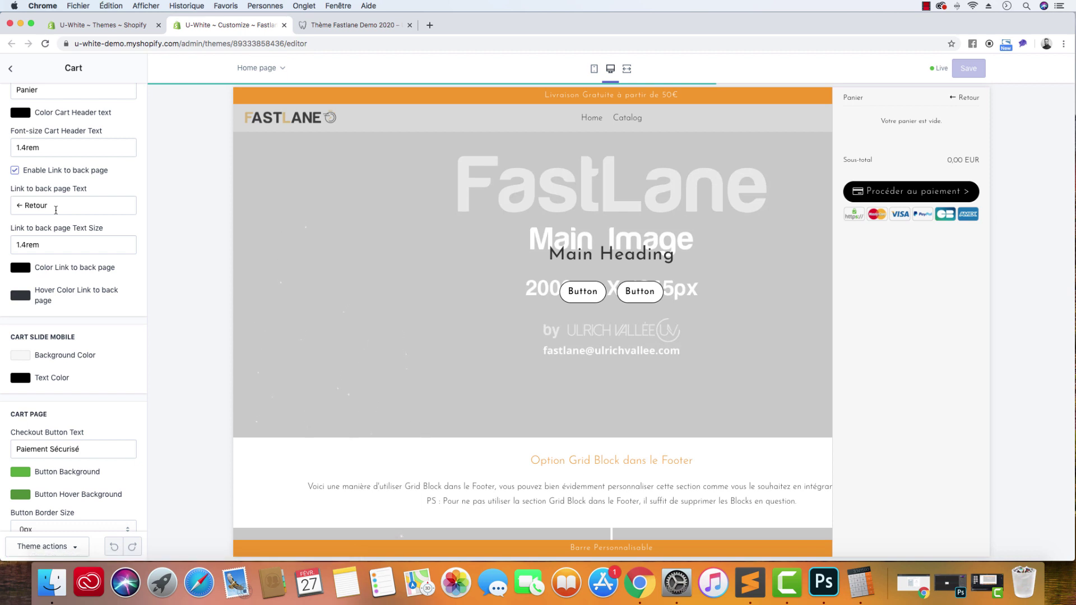
pyautogui.scroll(-6, 56, 210)
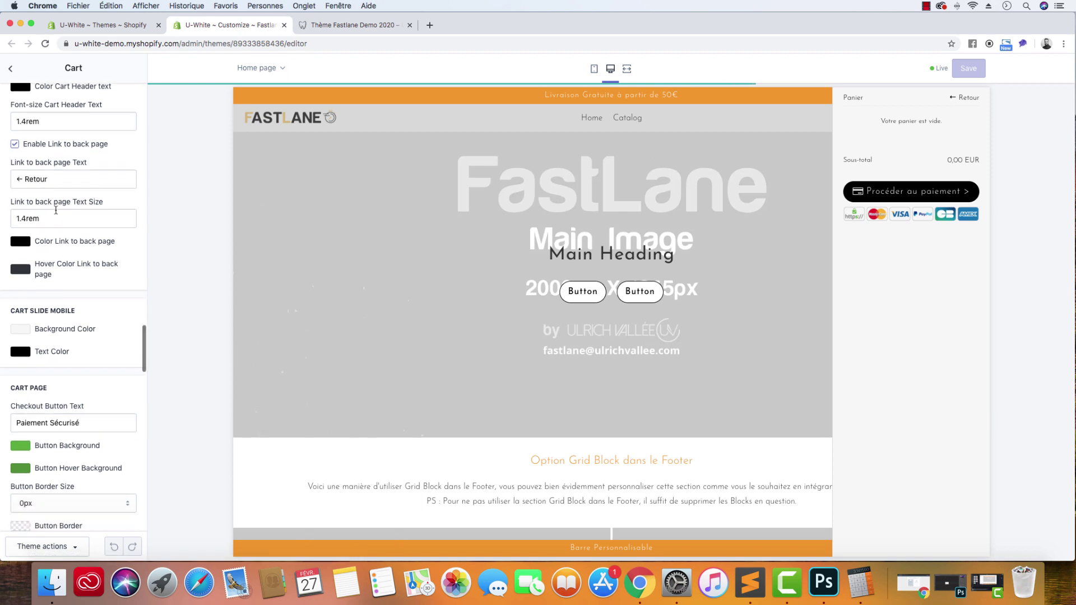
pyautogui.scroll(-1, 67, 232)
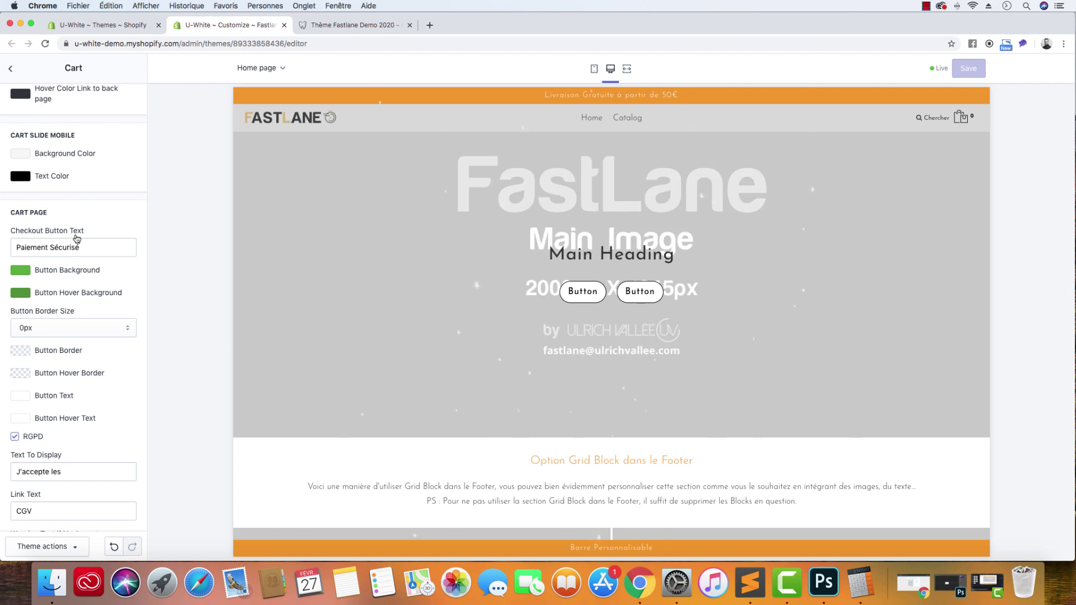
# - Set the Cart Page Checkout Button Text to "Procéder au paiement >"
pyautogui.scroll(-2, 77, 239)
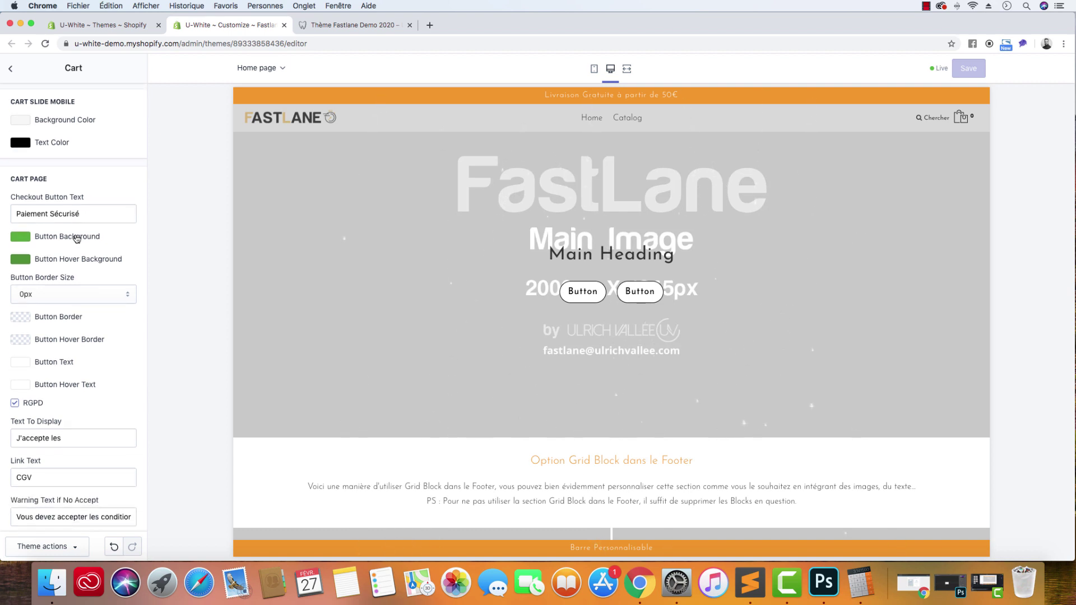
pyautogui.scroll(-2, 79, 220)
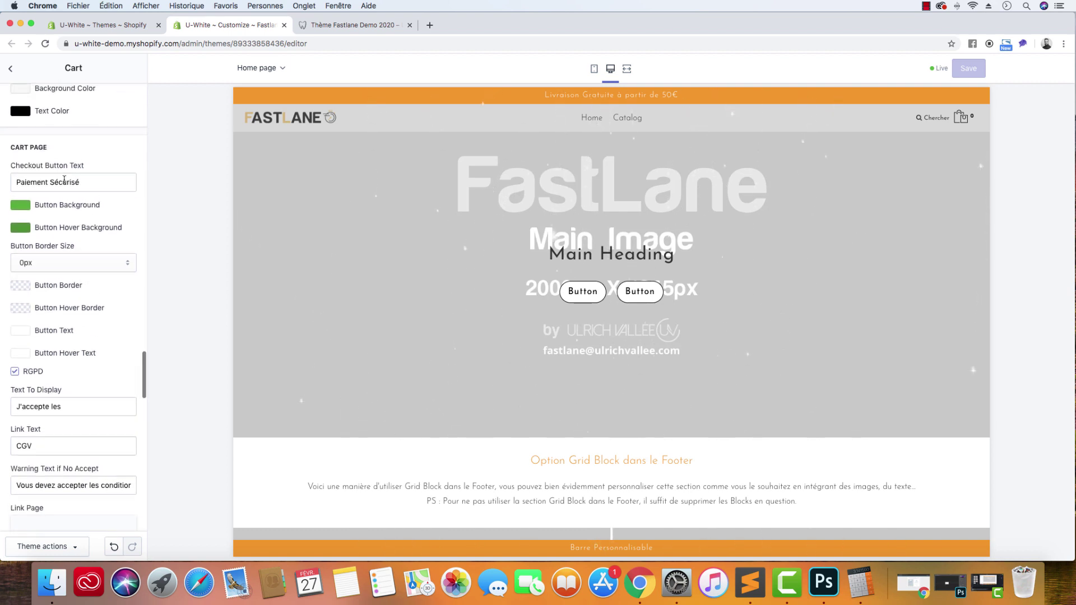
pyautogui.scroll(-1, 65, 181)
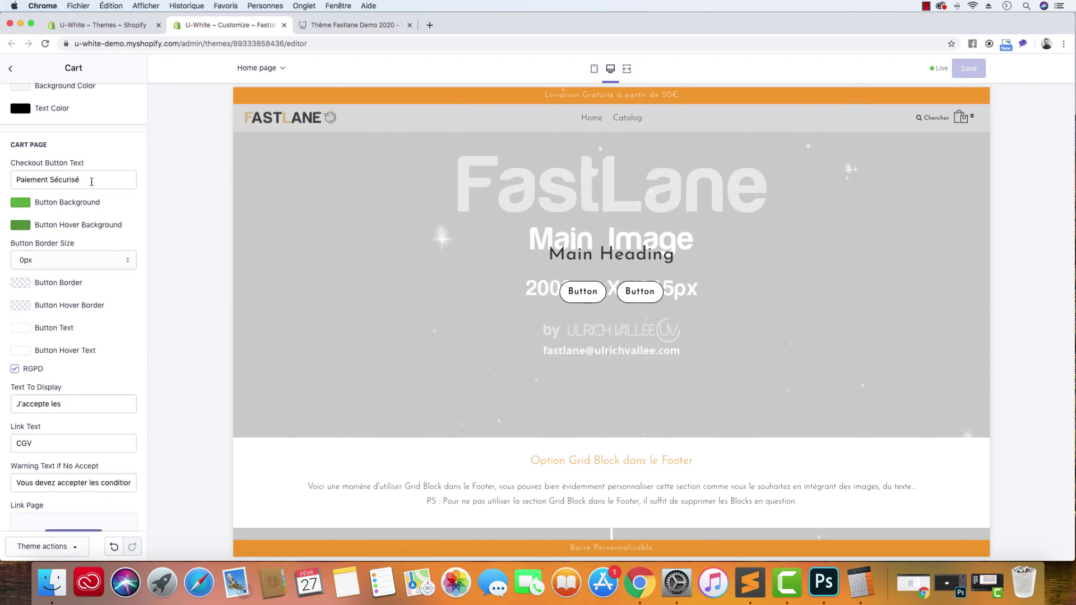
pyautogui.tripleClick(85, 186)
pyautogui.write('Pro')
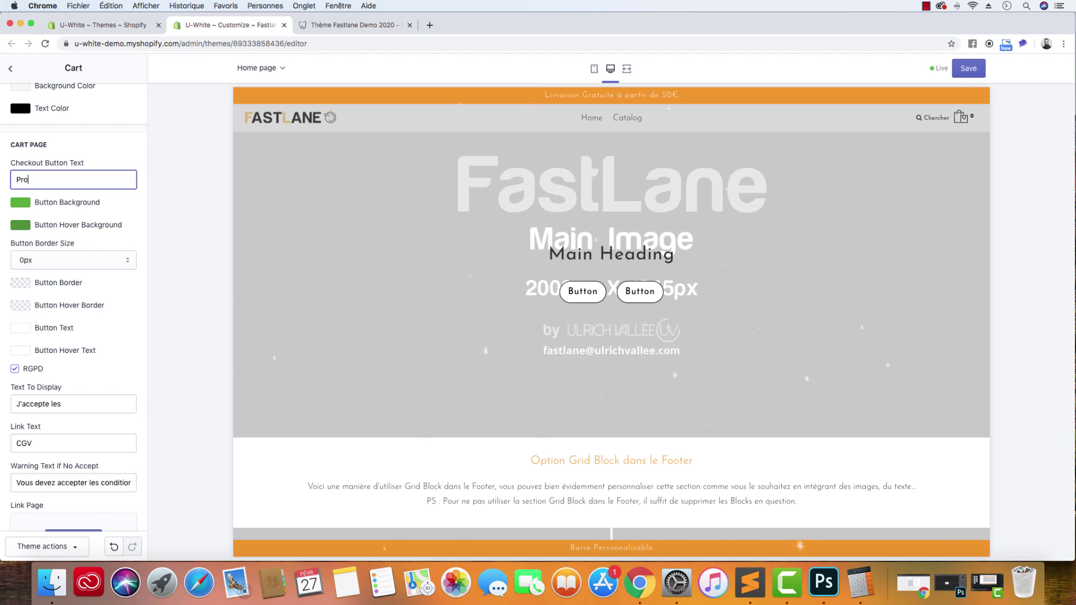
pyautogui.write('céder au paiement >')
# - Set the Cart Page checkout button's background to black and its hover background to the recently used dark charcoal
pyautogui.click(27, 204)
pyautogui.moveTo(43, 259); pyautogui.dragTo(4, 310)
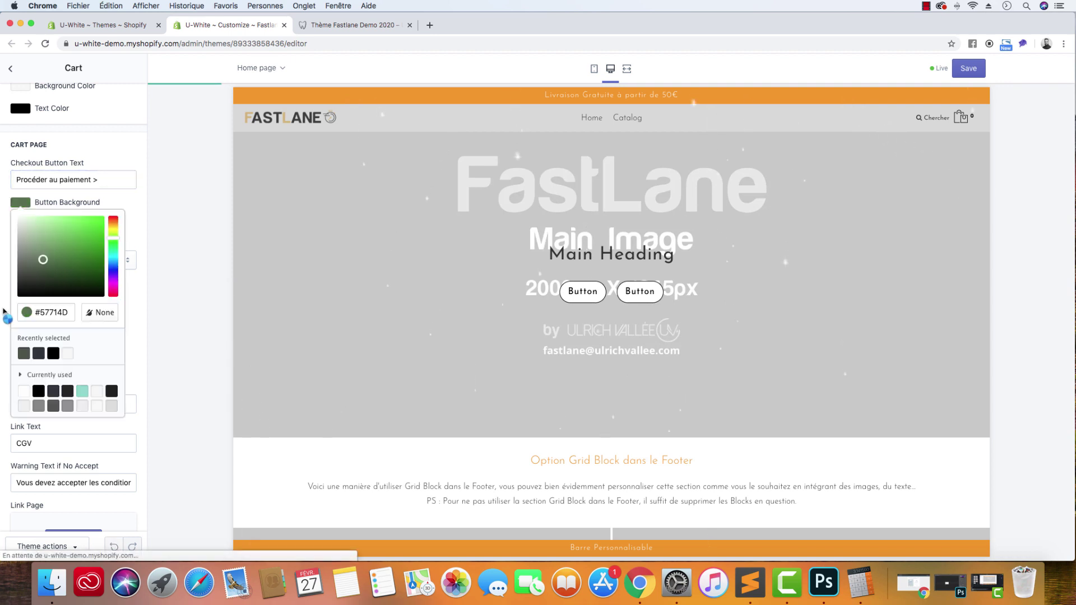
pyautogui.click(4, 311)
pyautogui.click(20, 225)
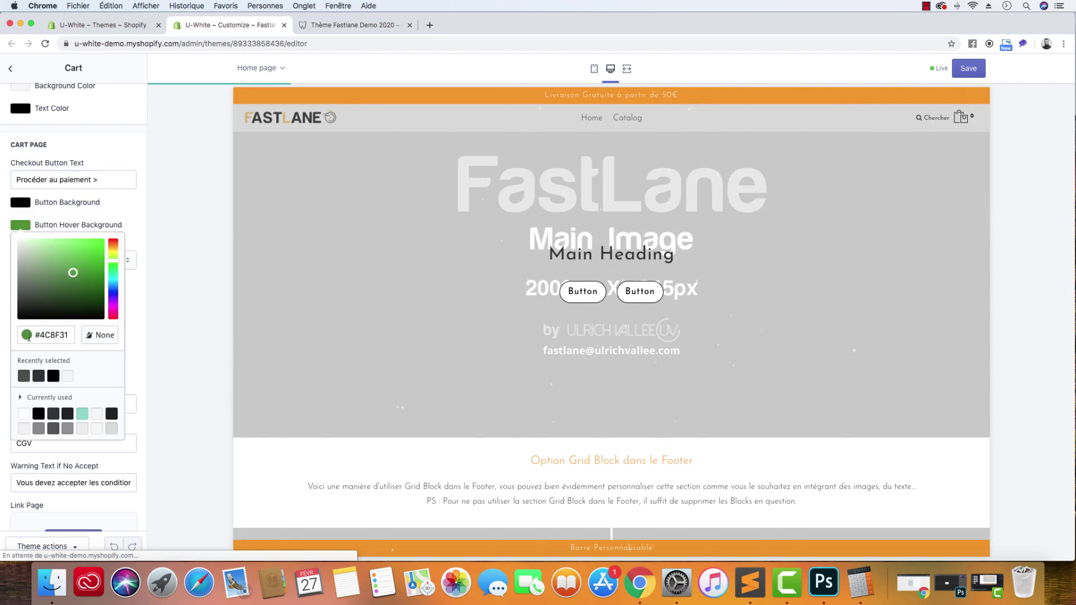
pyautogui.click(38, 376)
pyautogui.click(139, 209)
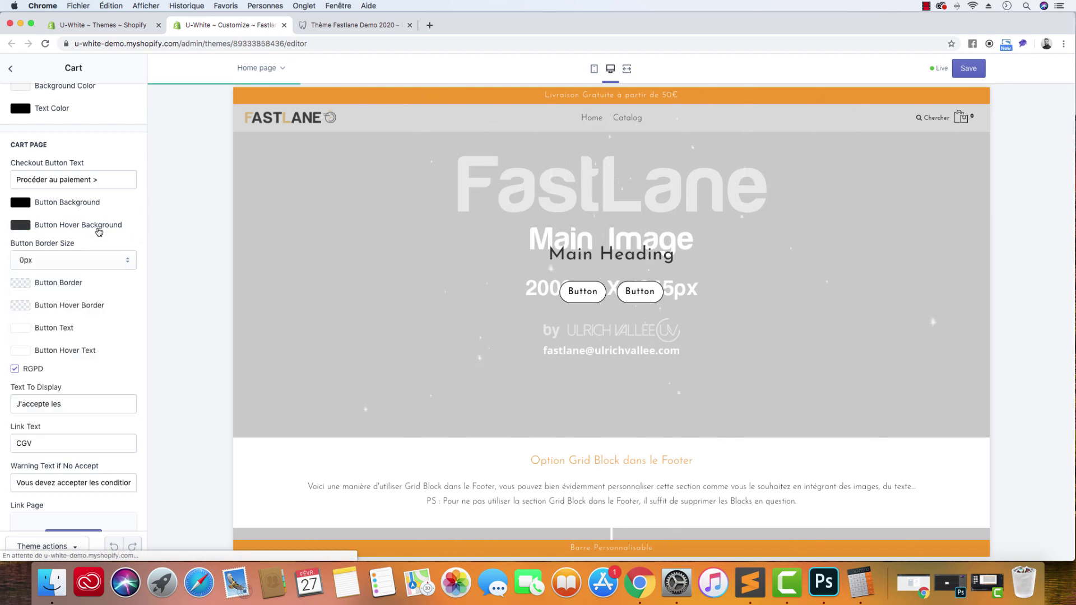
# - Replace the Cart Page's Image Secure with the file Secure_Cart.png
pyautogui.scroll(-3, 96, 235)
pyautogui.scroll(-5, 94, 237)
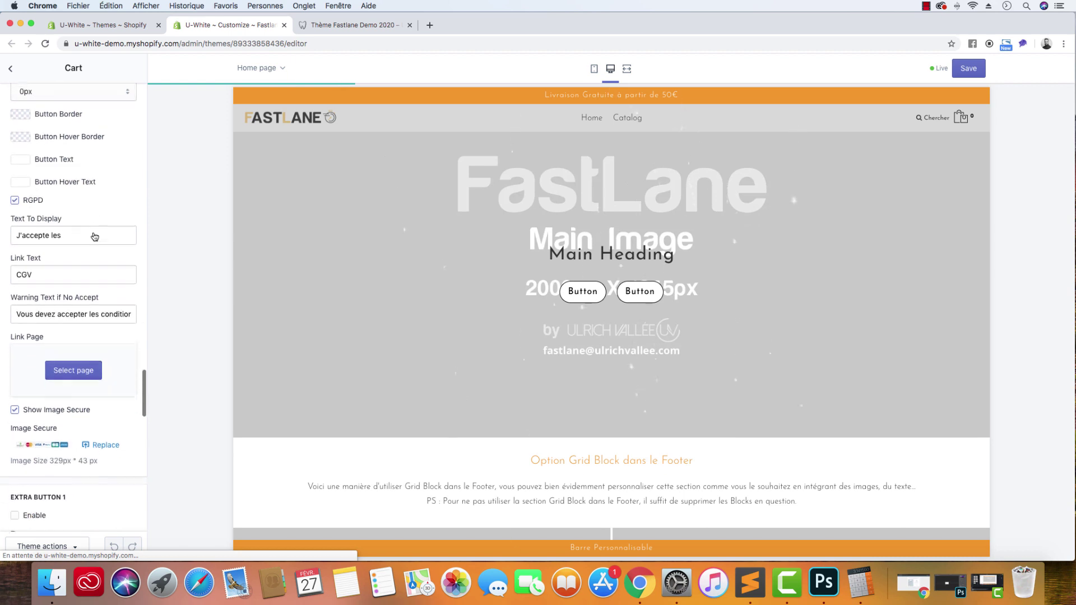
pyautogui.scroll(-3, 93, 232)
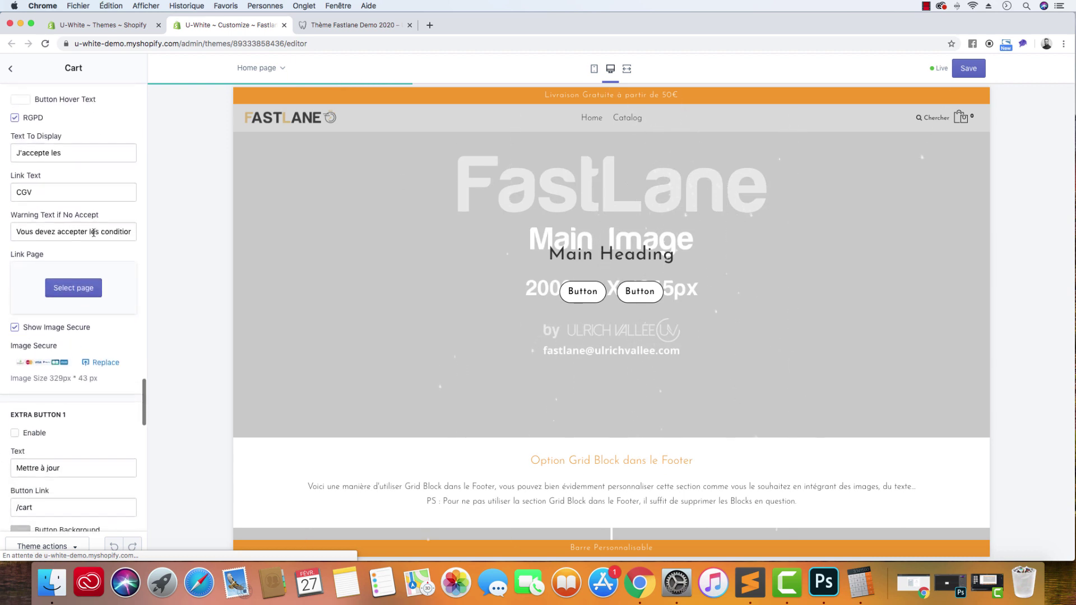
pyautogui.click(106, 359)
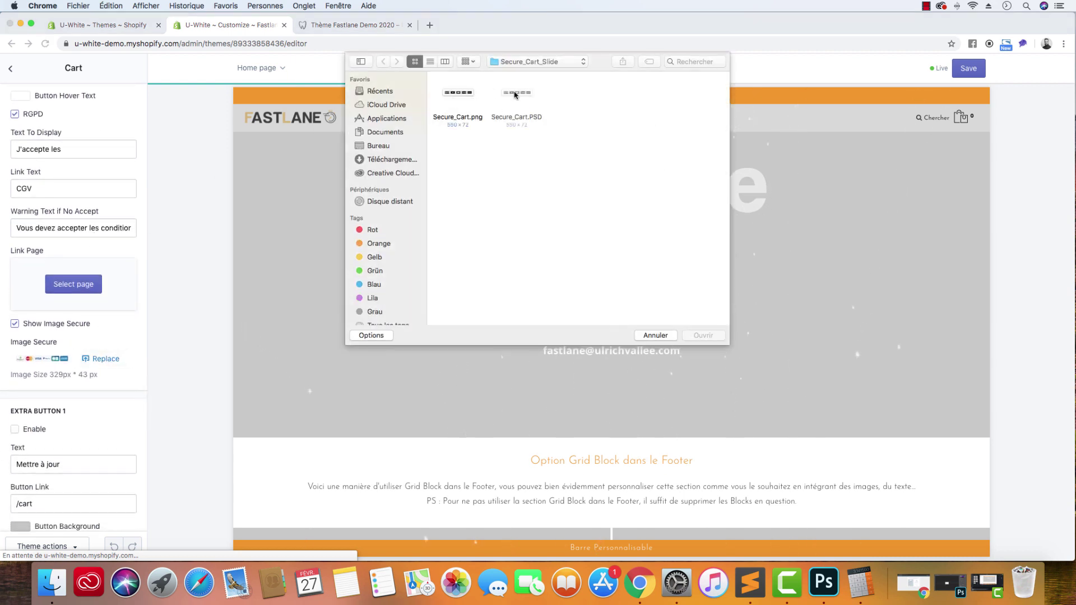
pyautogui.click(467, 93)
pyautogui.click(703, 335)
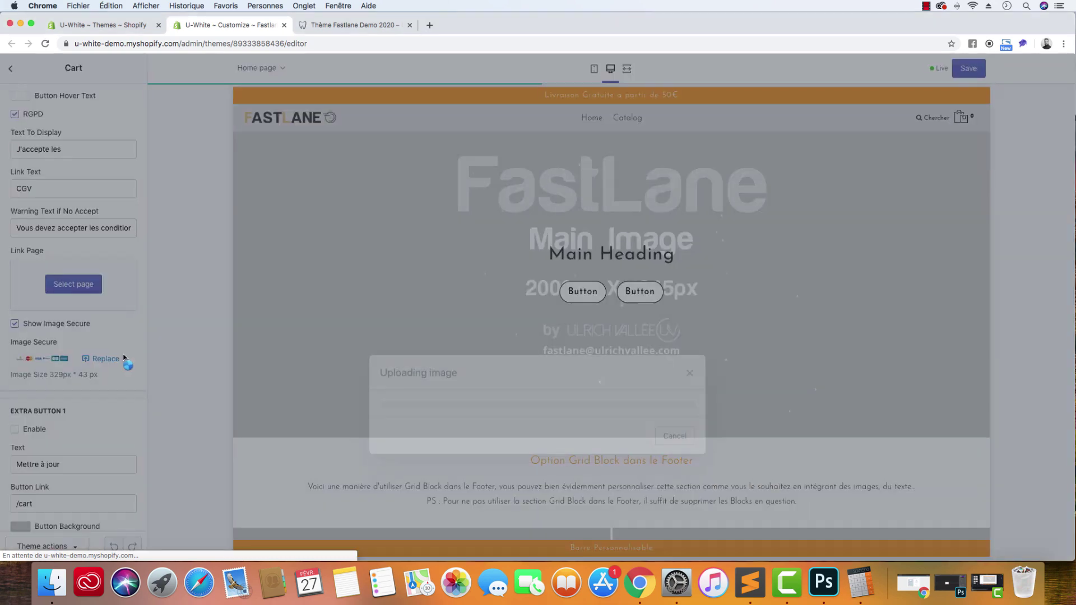
# - Enable Link to back page for Extra Button 2 and select its Button Link text
pyautogui.scroll(-10, 78, 336)
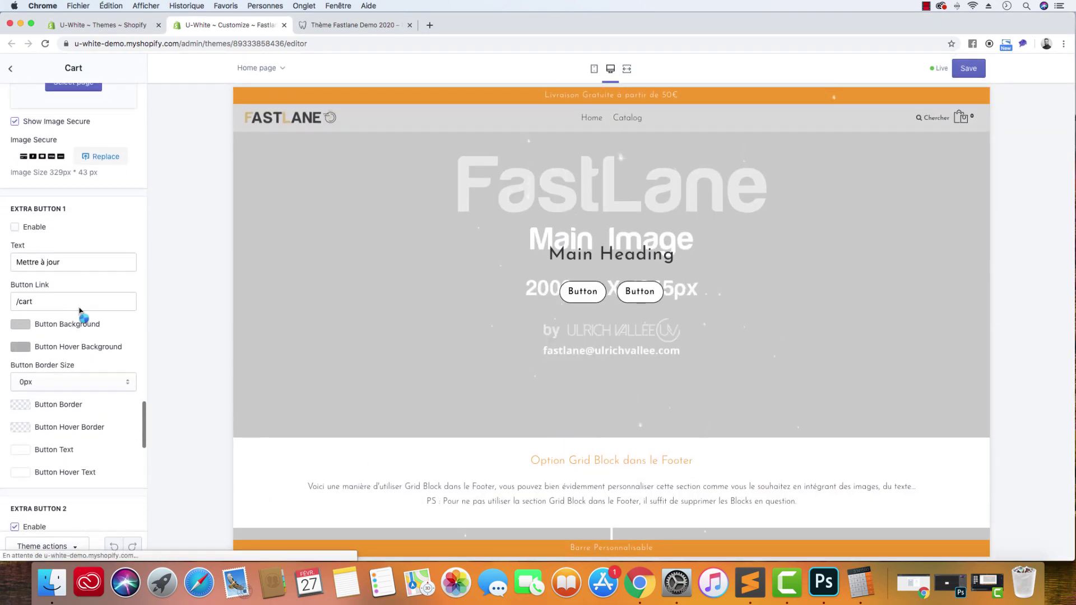
pyautogui.scroll(2, 68, 322)
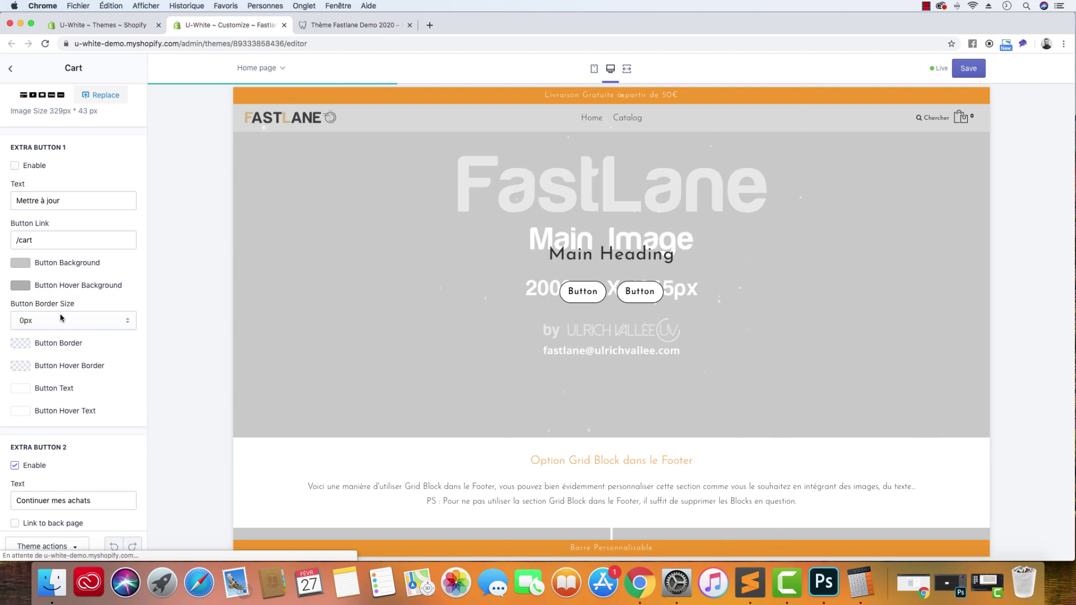
pyautogui.scroll(-3, 62, 337)
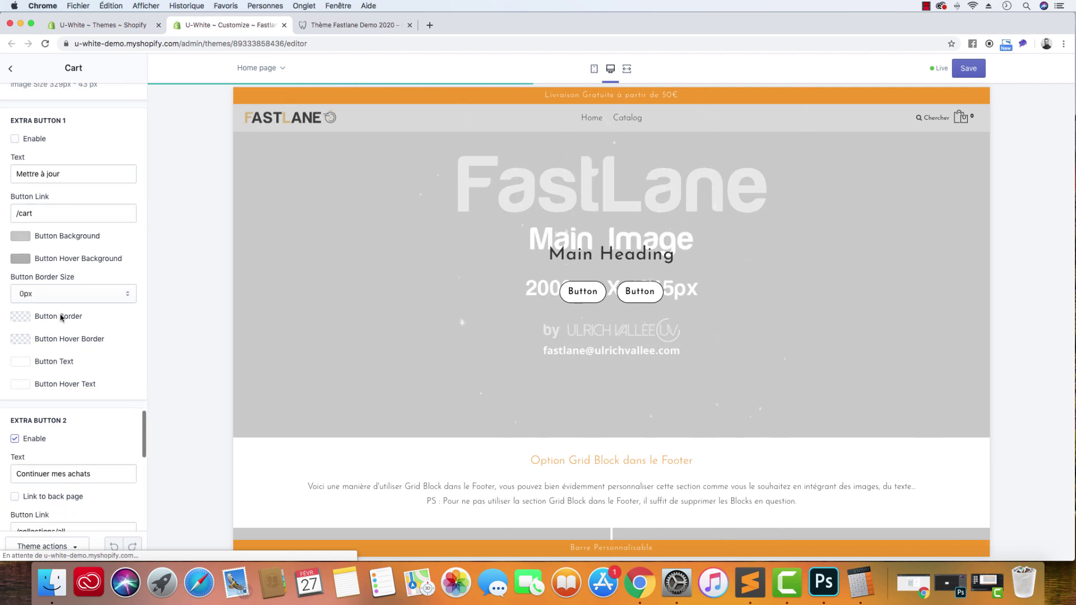
pyautogui.scroll(-1, 30, 354)
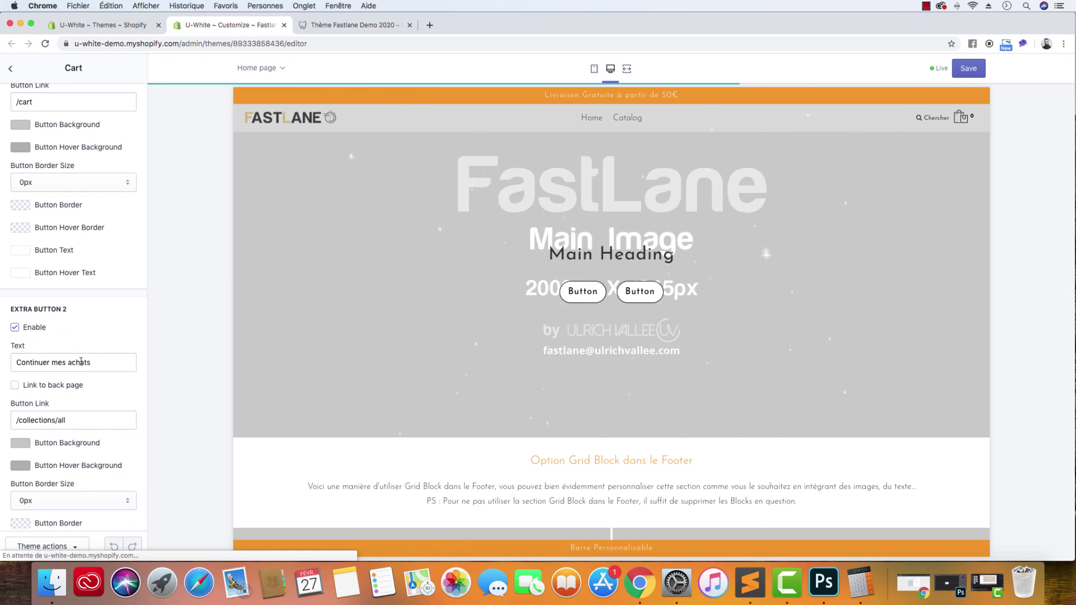
pyautogui.scroll(-1, 84, 357)
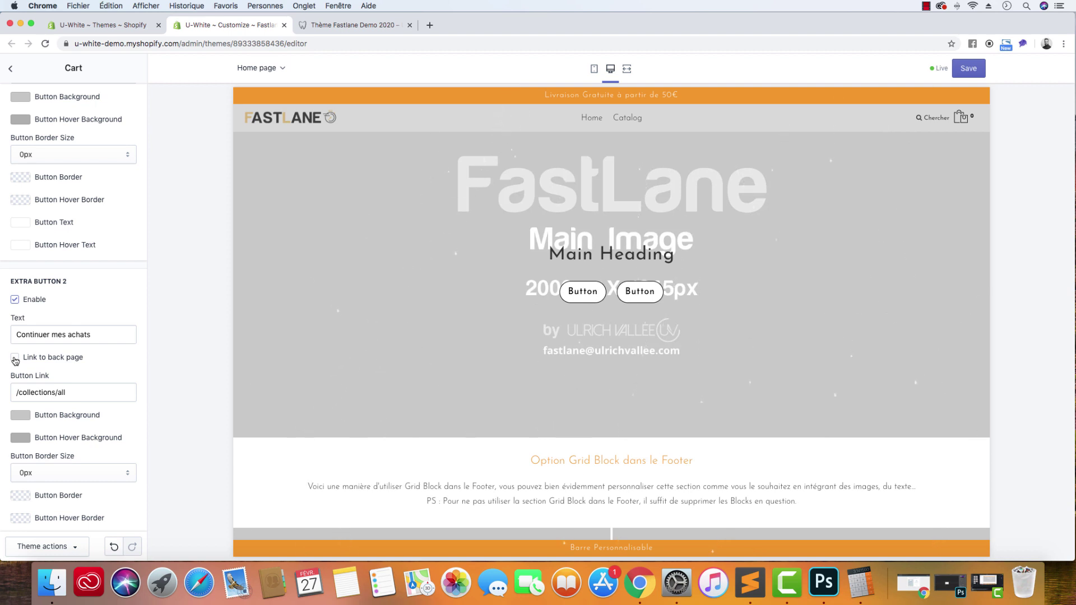
pyautogui.click(16, 358)
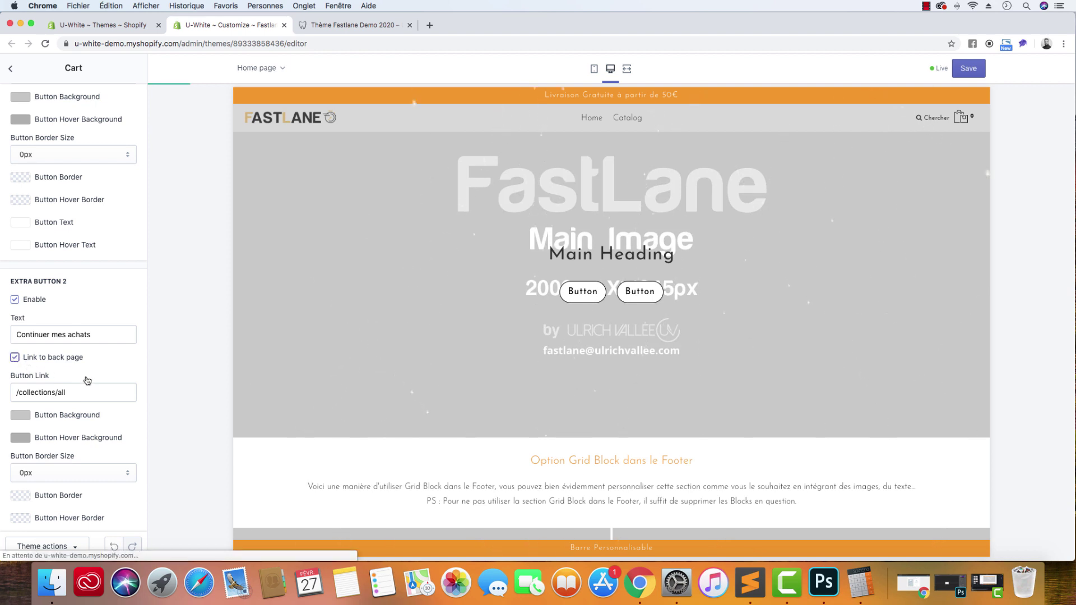
pyautogui.click(73, 391)
pyautogui.moveTo(73, 391); pyautogui.dragTo(8, 395)
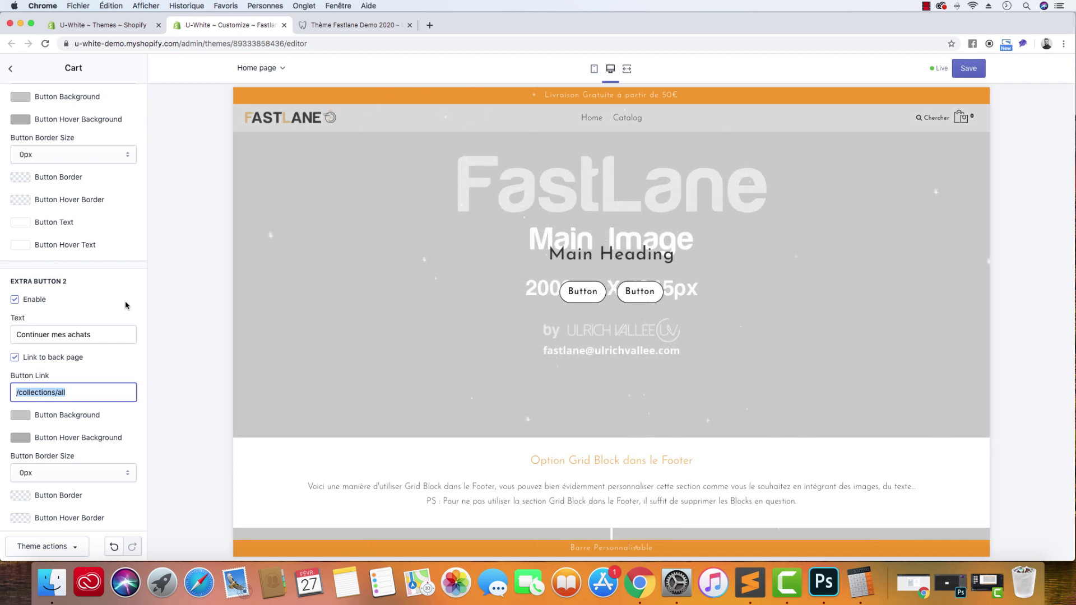
# - Review the remaining cart settings, from Extra Button 2 through the custom text, Cart Hook and Checkout X to the PayPal button
pyautogui.scroll(-4, 126, 306)
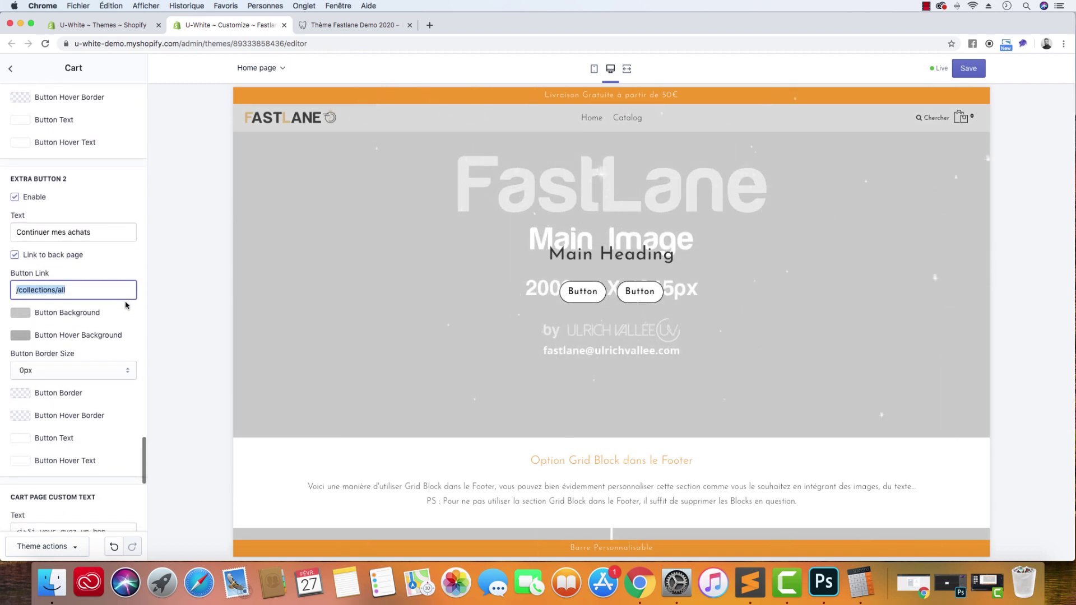
pyautogui.scroll(-3, 126, 306)
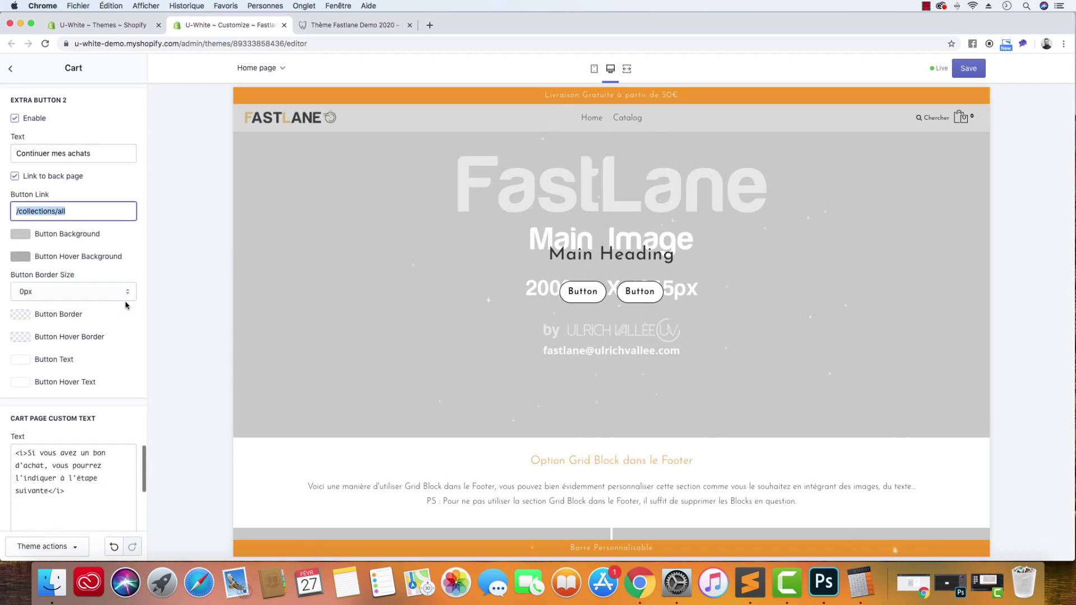
pyautogui.scroll(-5, 126, 306)
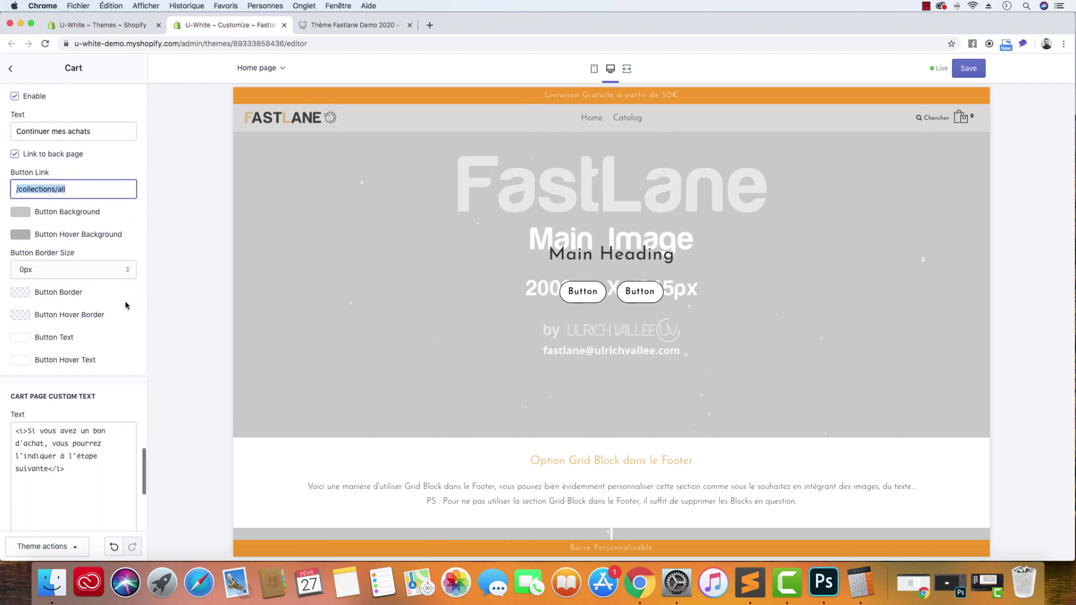
pyautogui.scroll(-7, 88, 361)
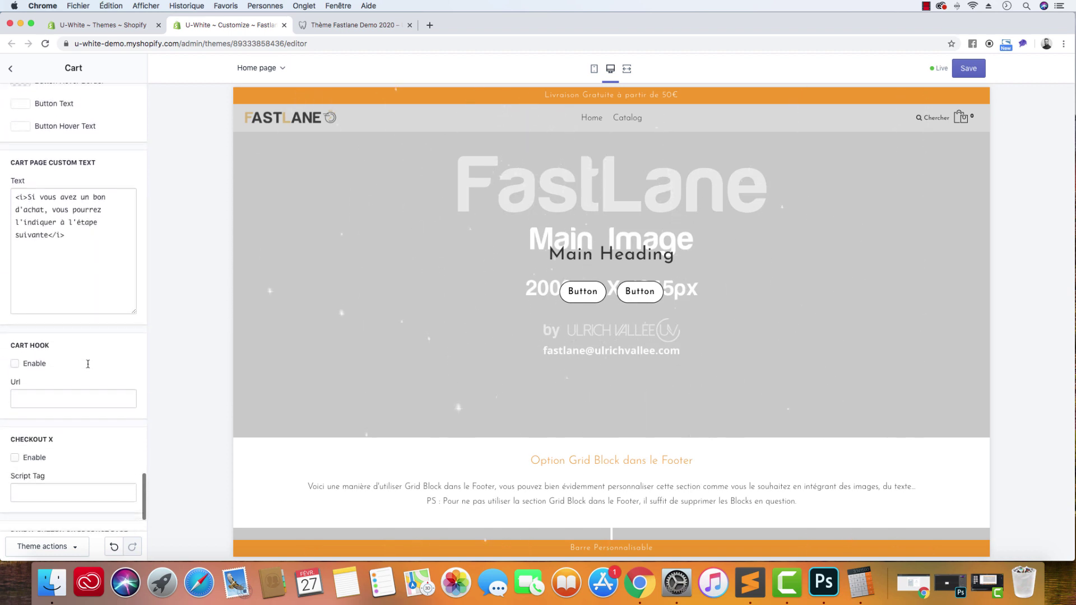
pyautogui.scroll(-3, 79, 213)
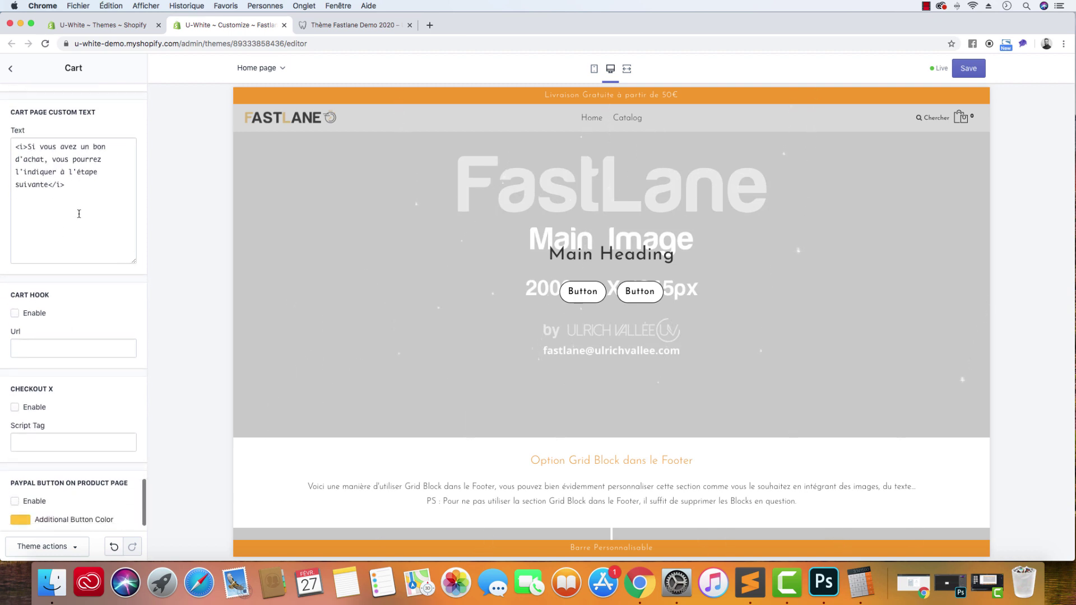
pyautogui.scroll(2, 79, 213)
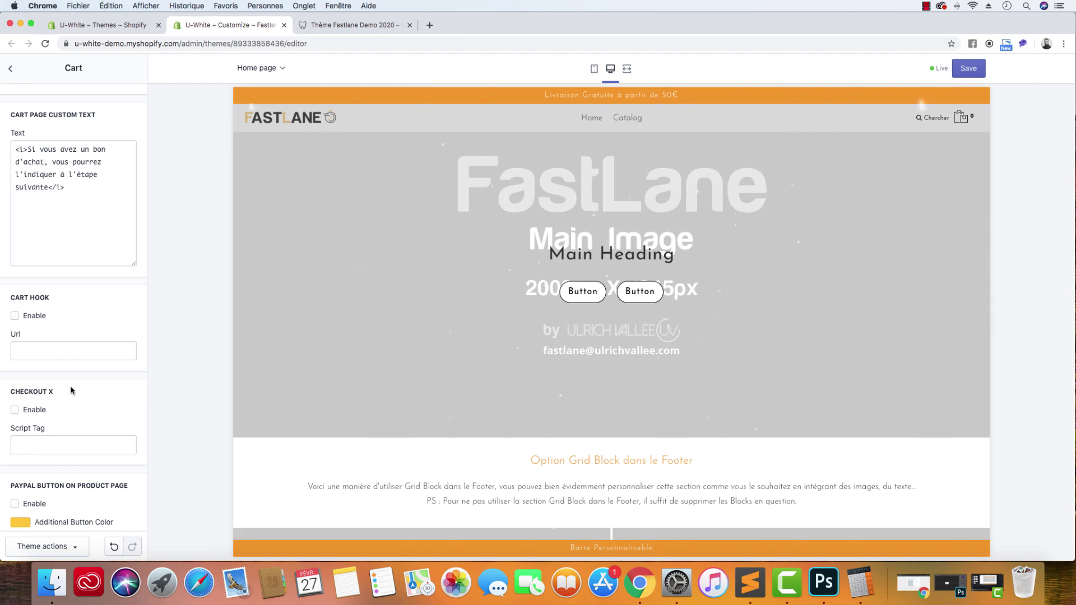
pyautogui.scroll(-2, 101, 417)
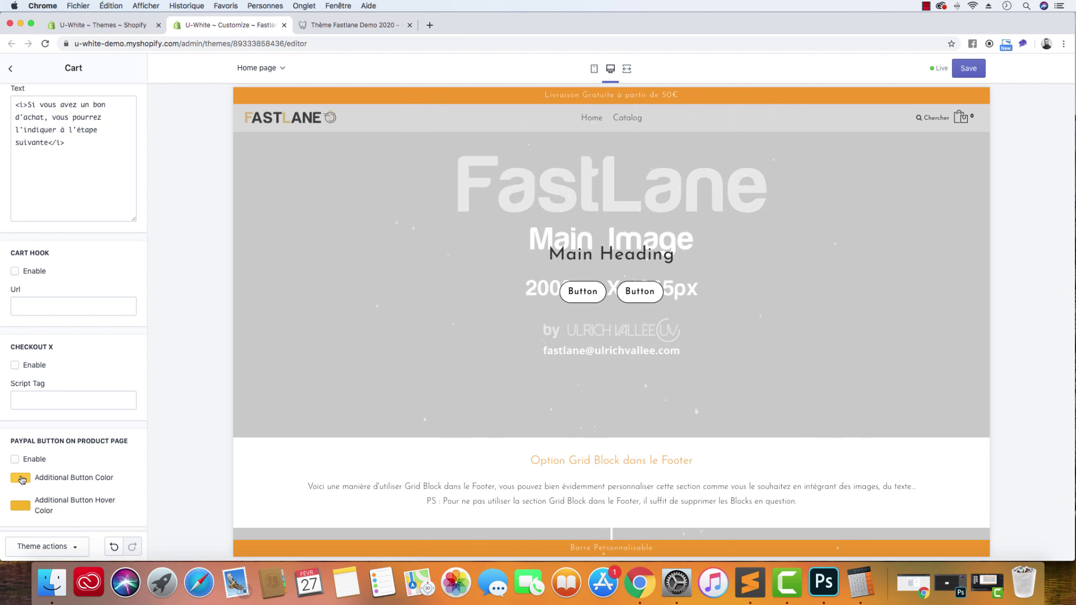
pyautogui.scroll(-10, 67, 421)
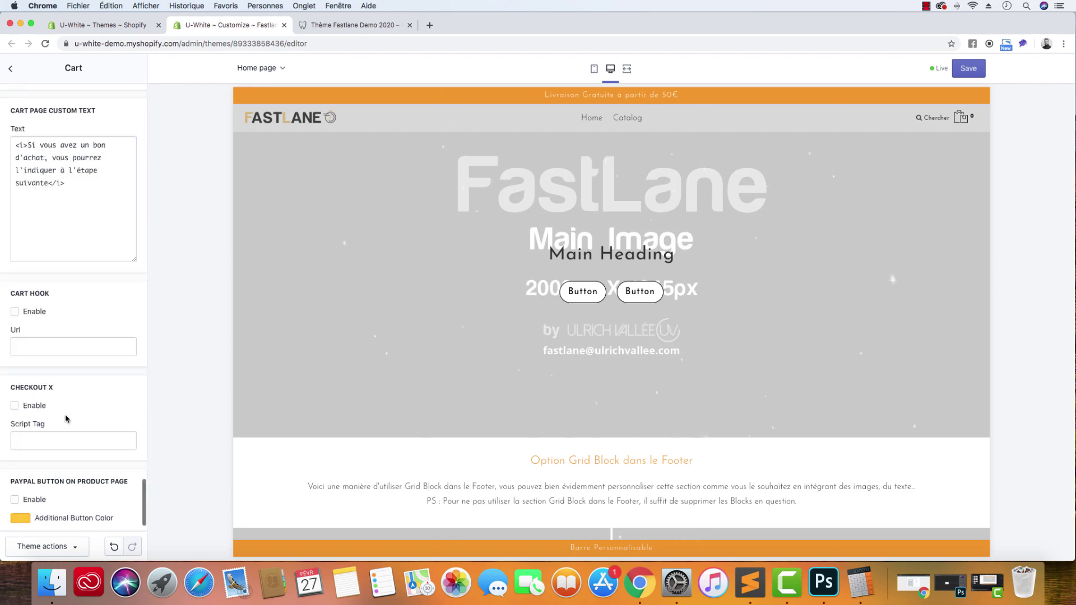
# - Open the slide cart in the preview, compare it with the uwhite.fr demo, and look back over the cart settings
pyautogui.scroll(15, 66, 421)
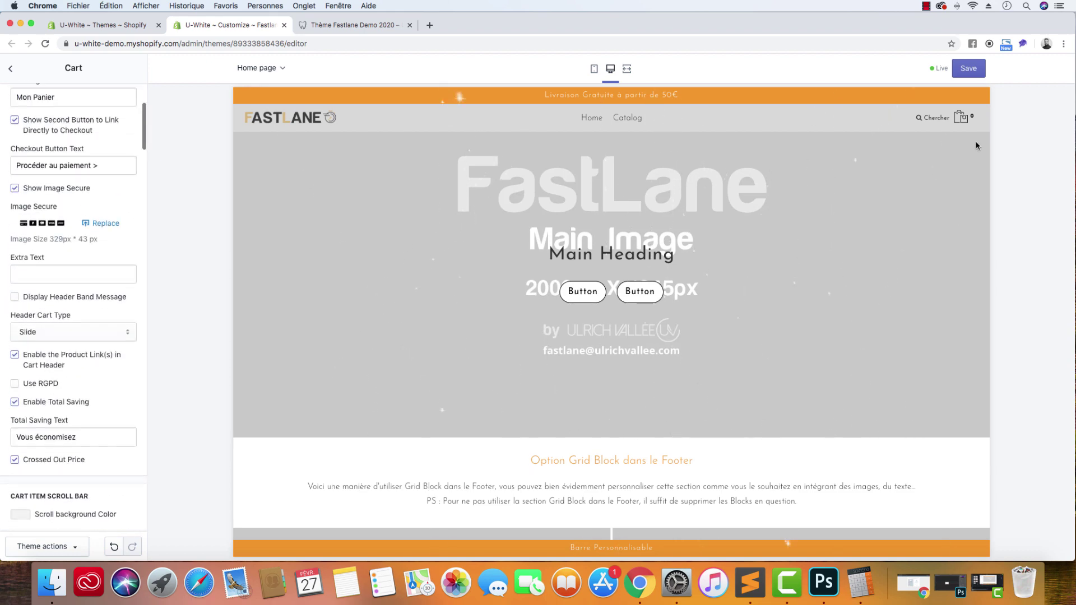
pyautogui.click(969, 119)
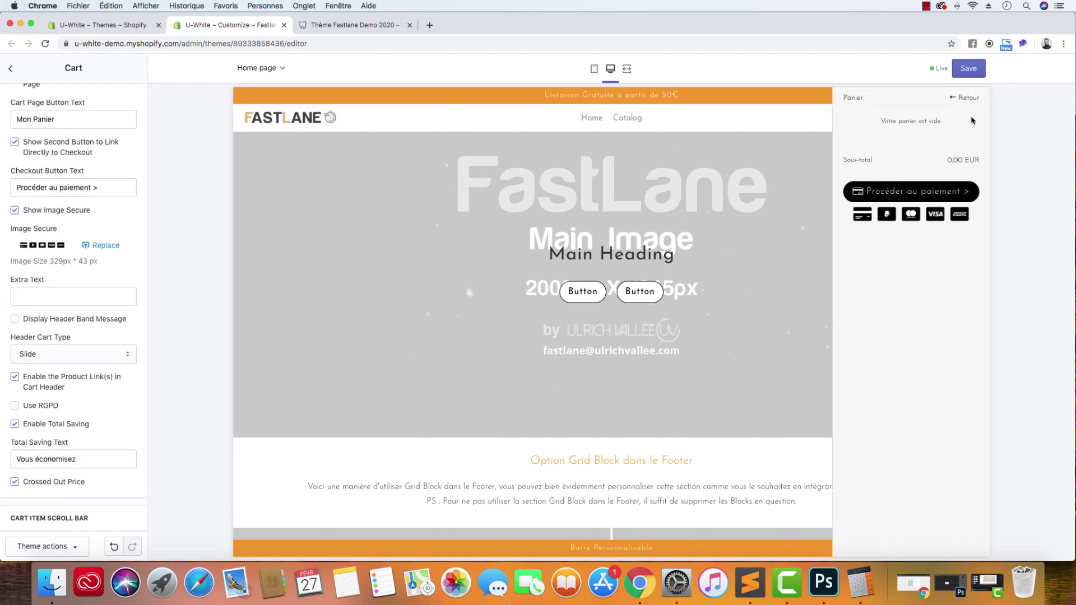
pyautogui.click(381, 26)
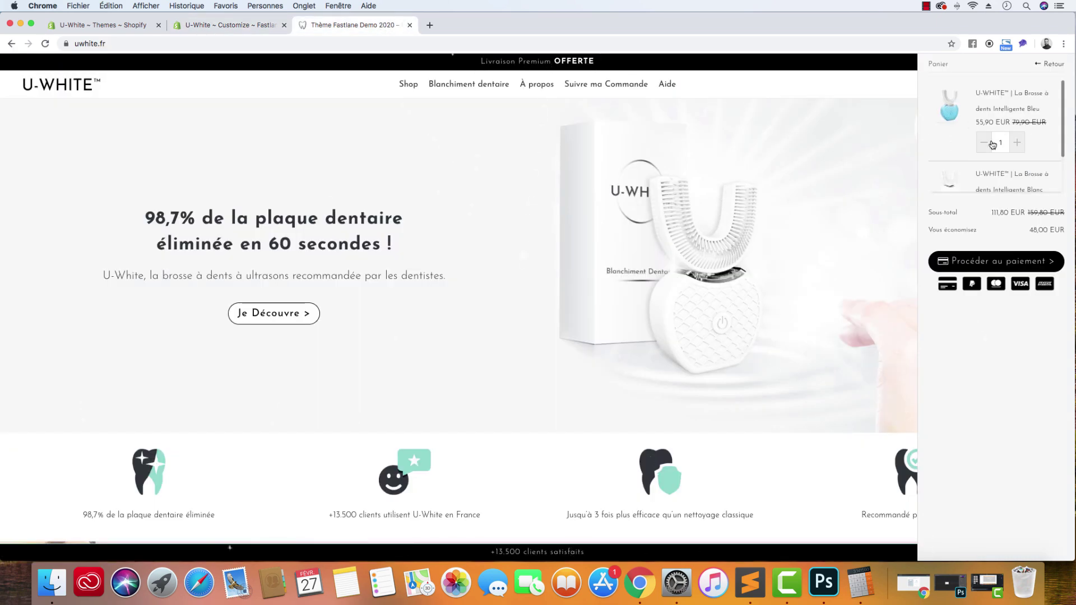
pyautogui.click(235, 25)
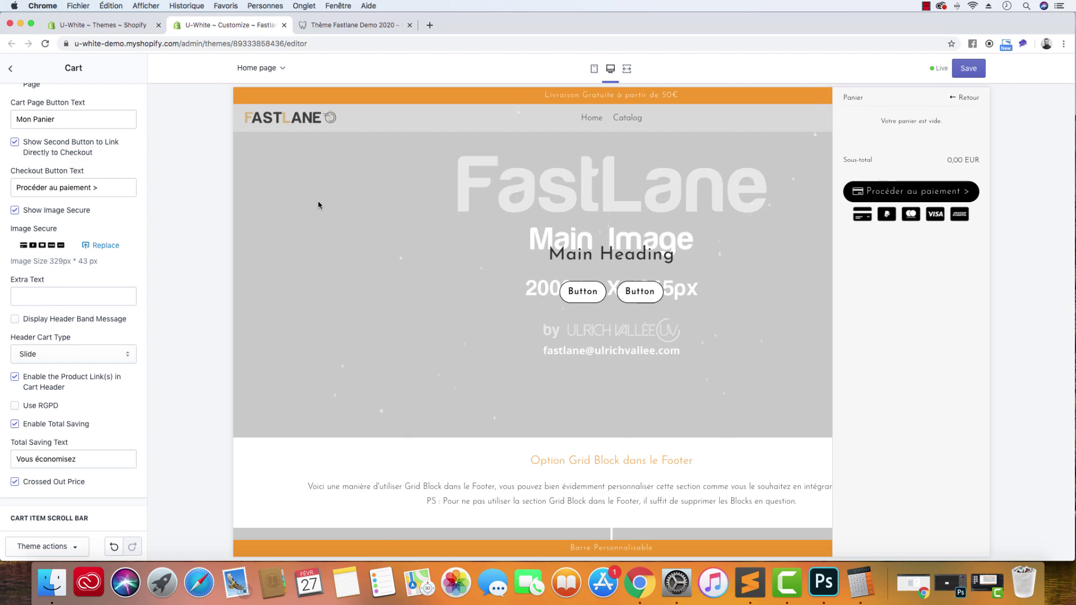
pyautogui.scroll(3, 77, 286)
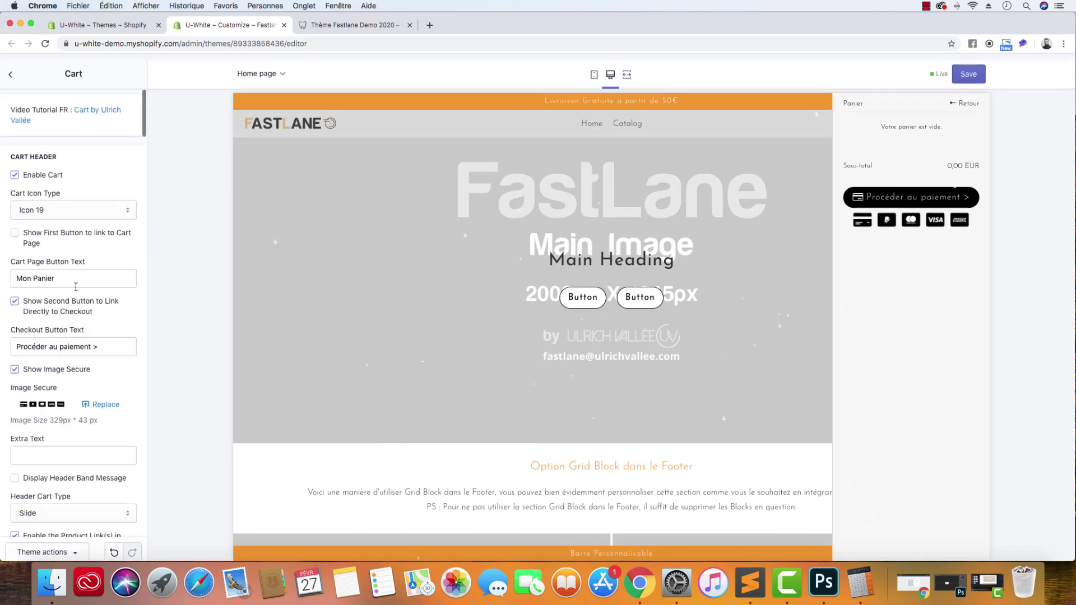
pyautogui.scroll(-8, 78, 287)
pyautogui.scroll(-15, 78, 287)
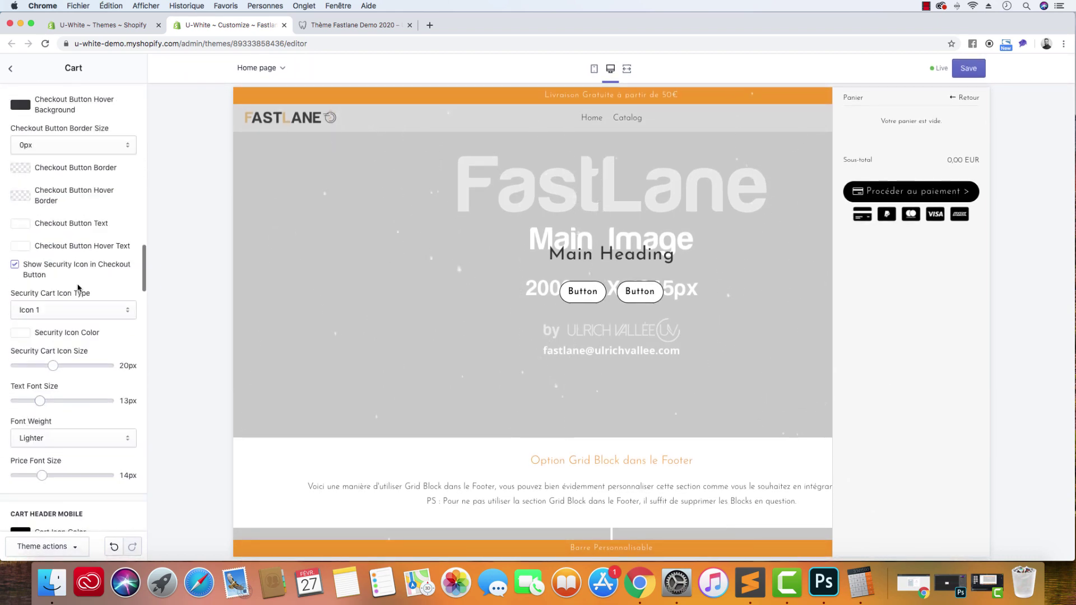
pyautogui.scroll(20, 79, 289)
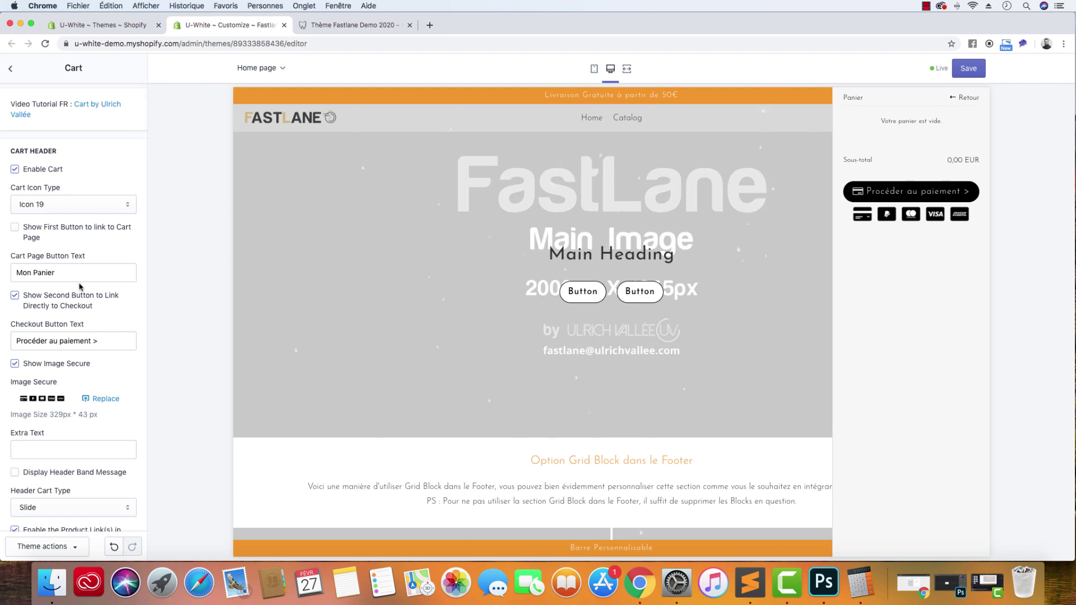